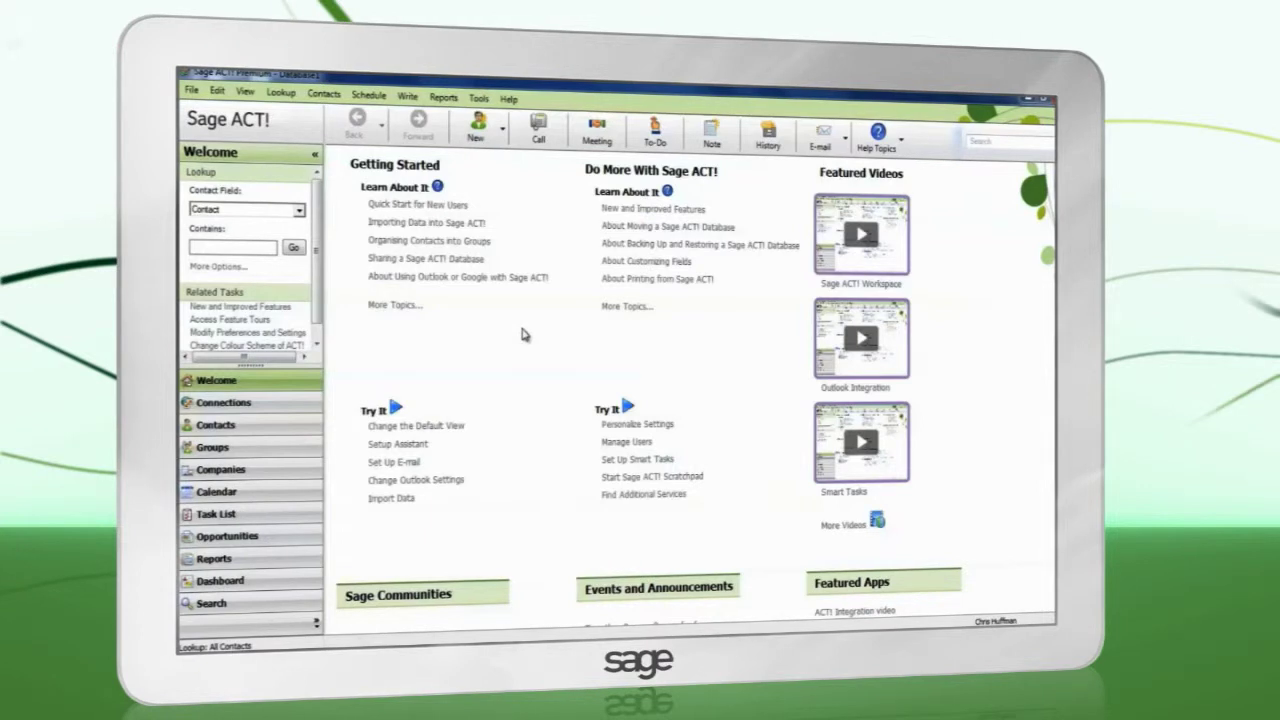
Enable synchronisation for this database from Tools > Synchronise Database and confirm the prompt.
click(479, 98)
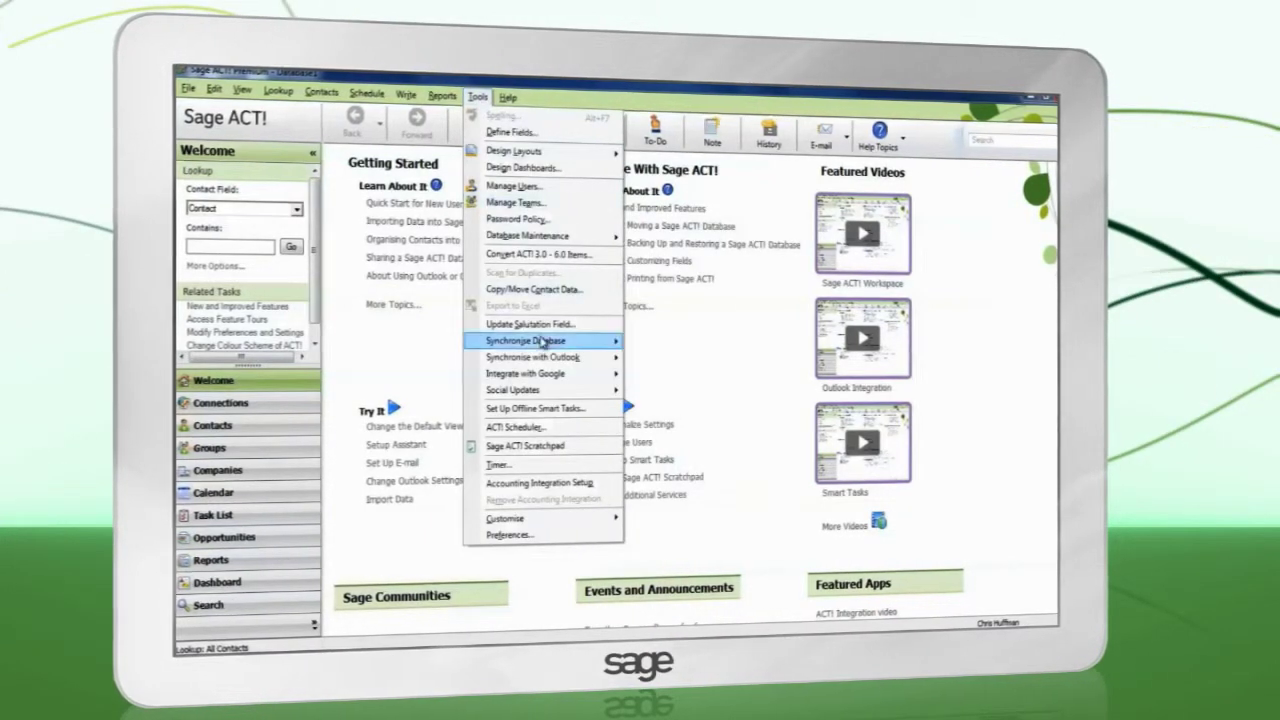
mouse_move(526, 341)
click(656, 357)
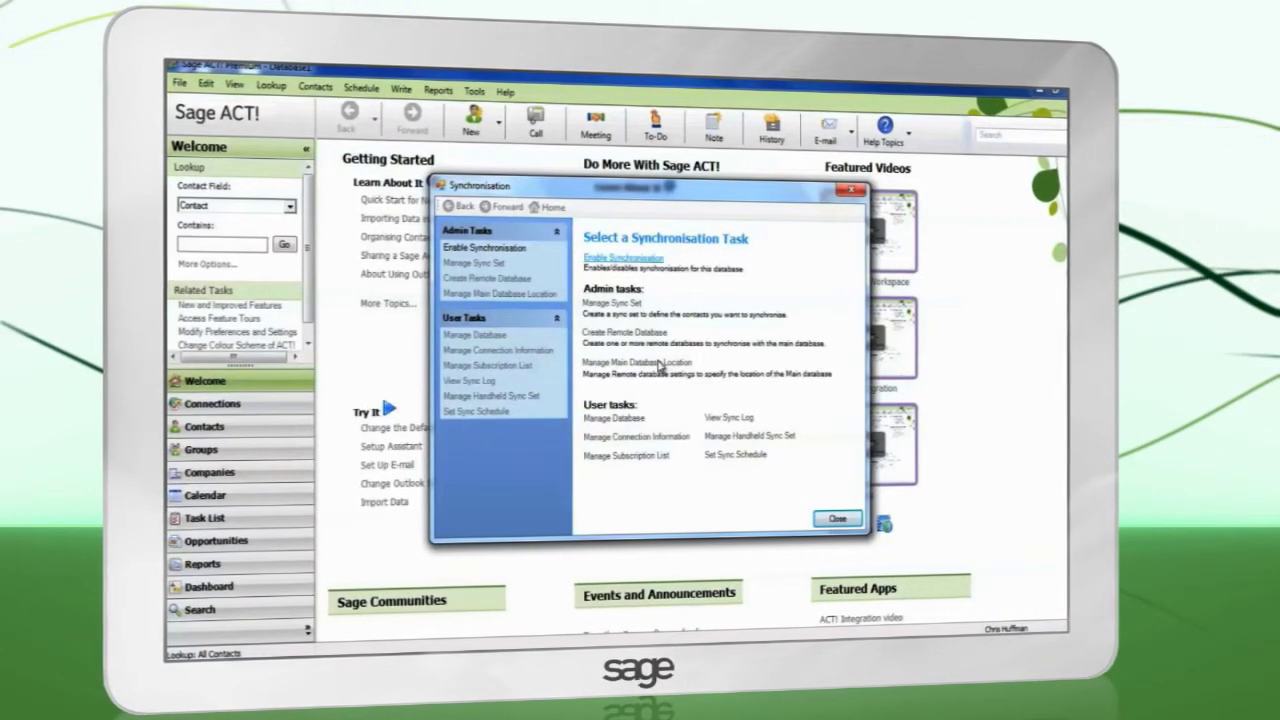
click(623, 258)
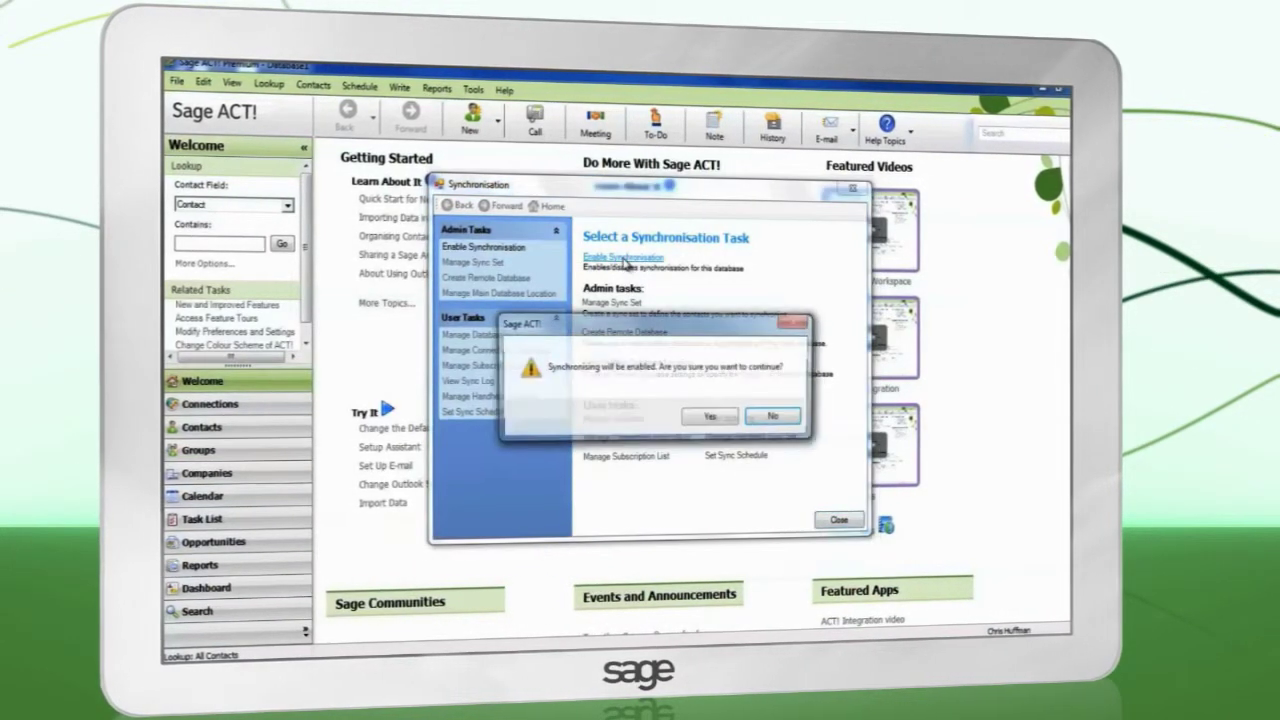
click(705, 418)
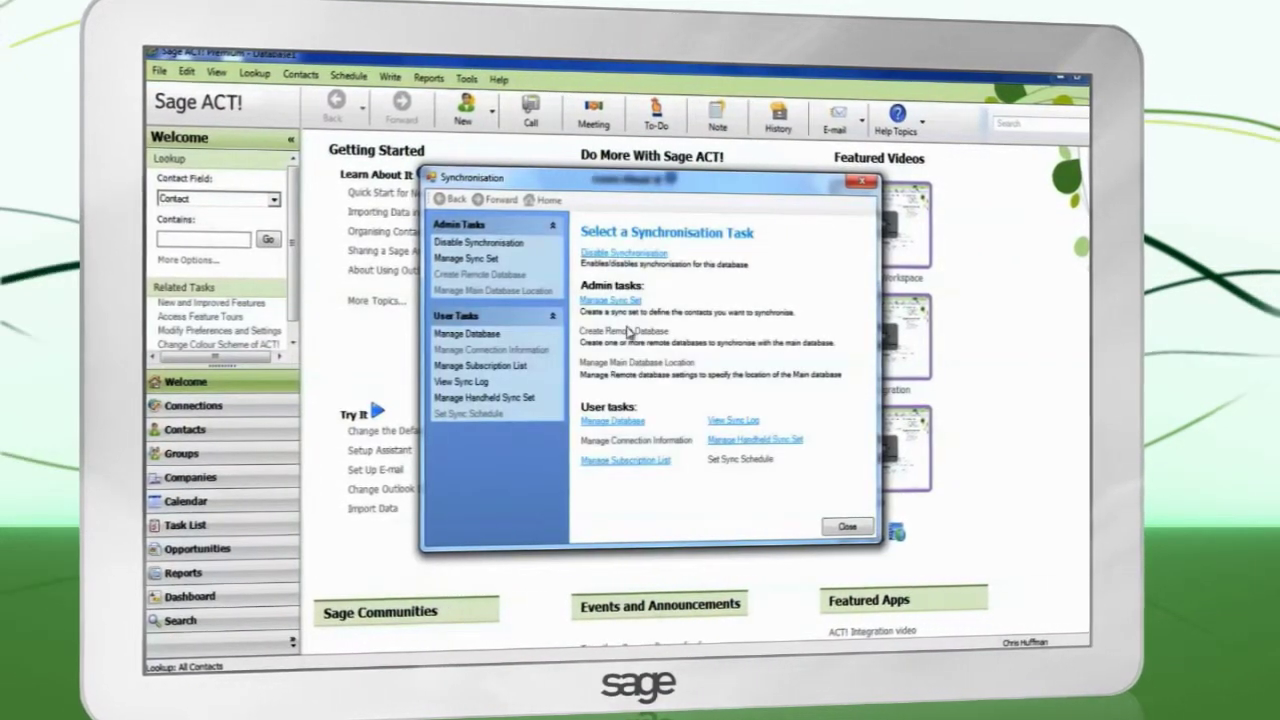
Create a sync set named 'Sync Set 1' for all current and future users, using custom contact criteria.
click(612, 300)
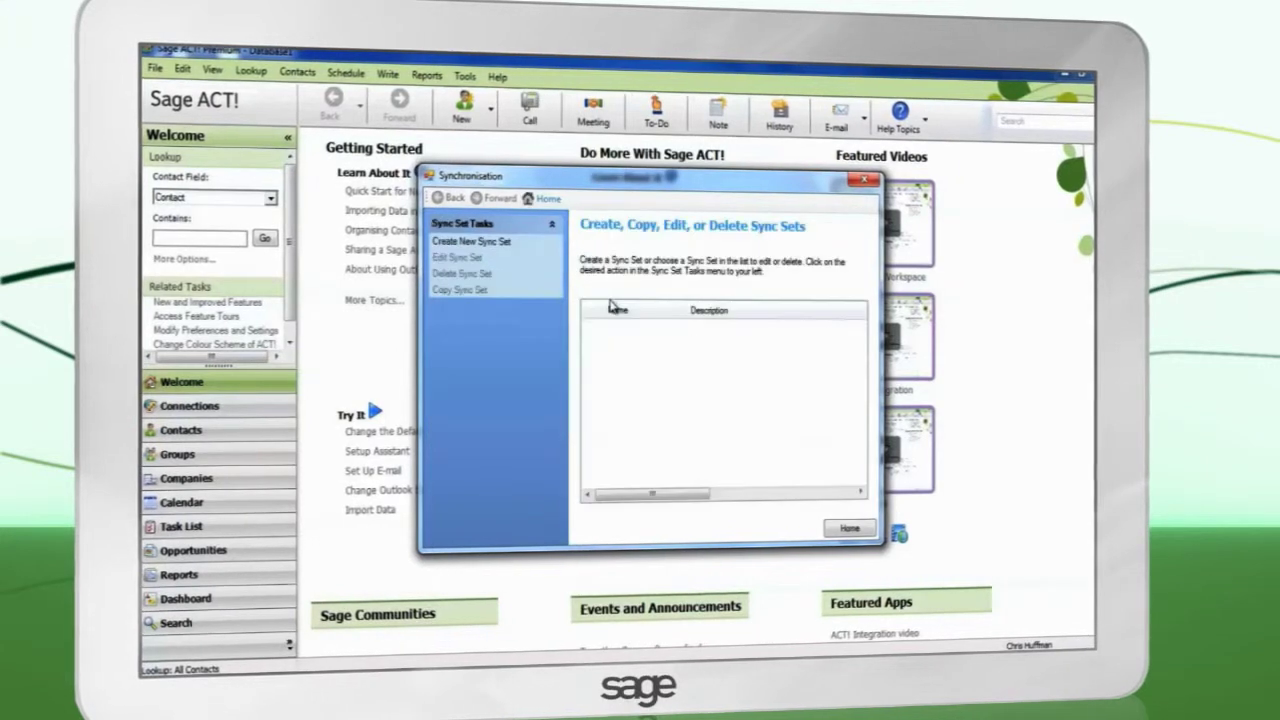
click(475, 242)
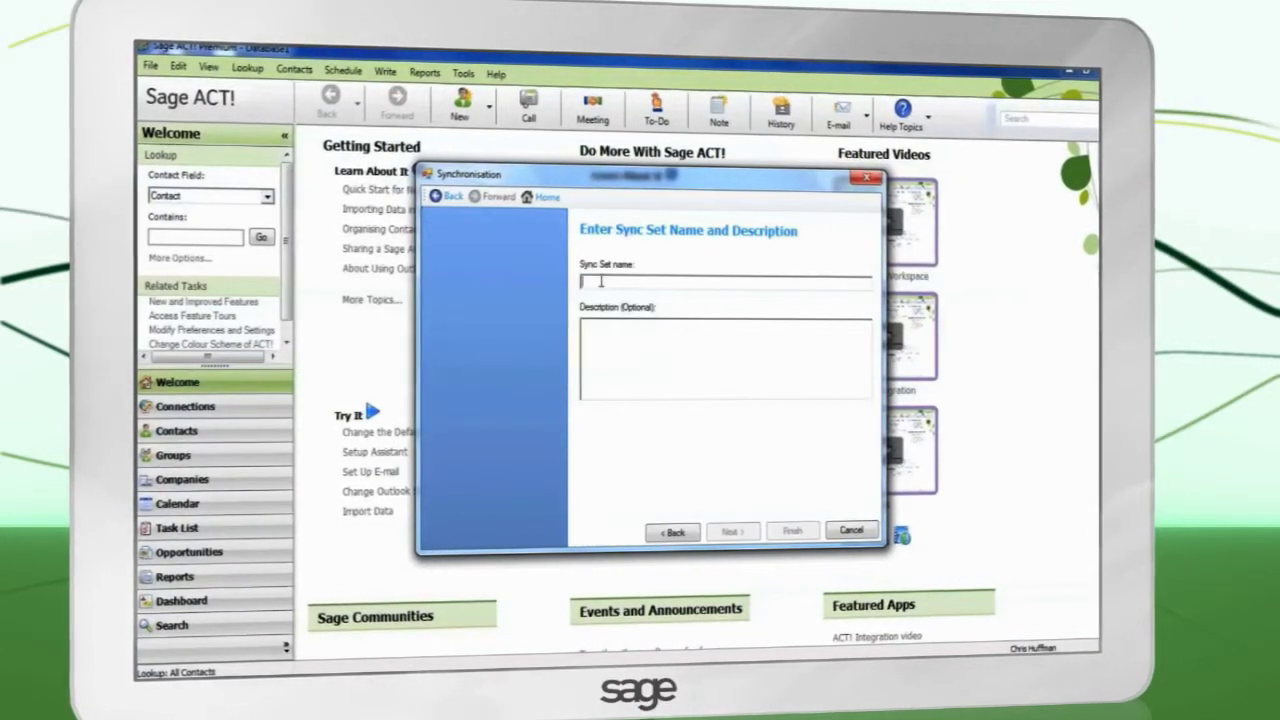
text(Sync Set 1)
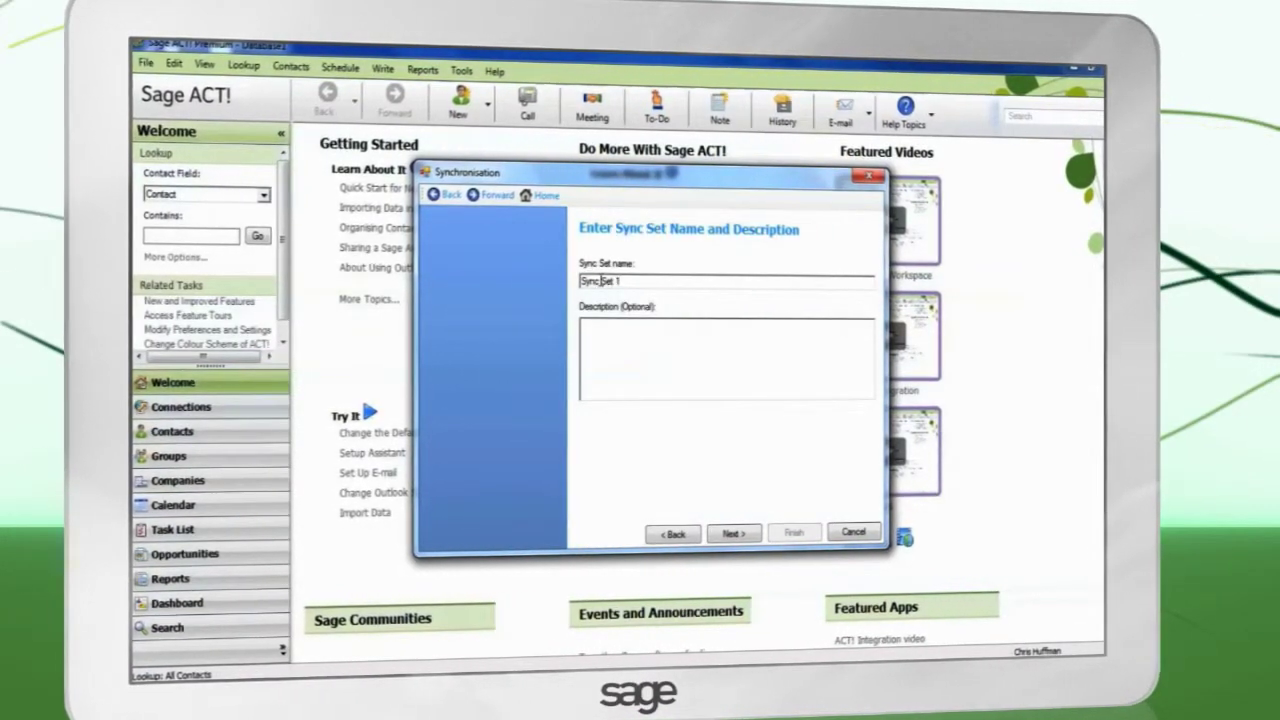
click(734, 533)
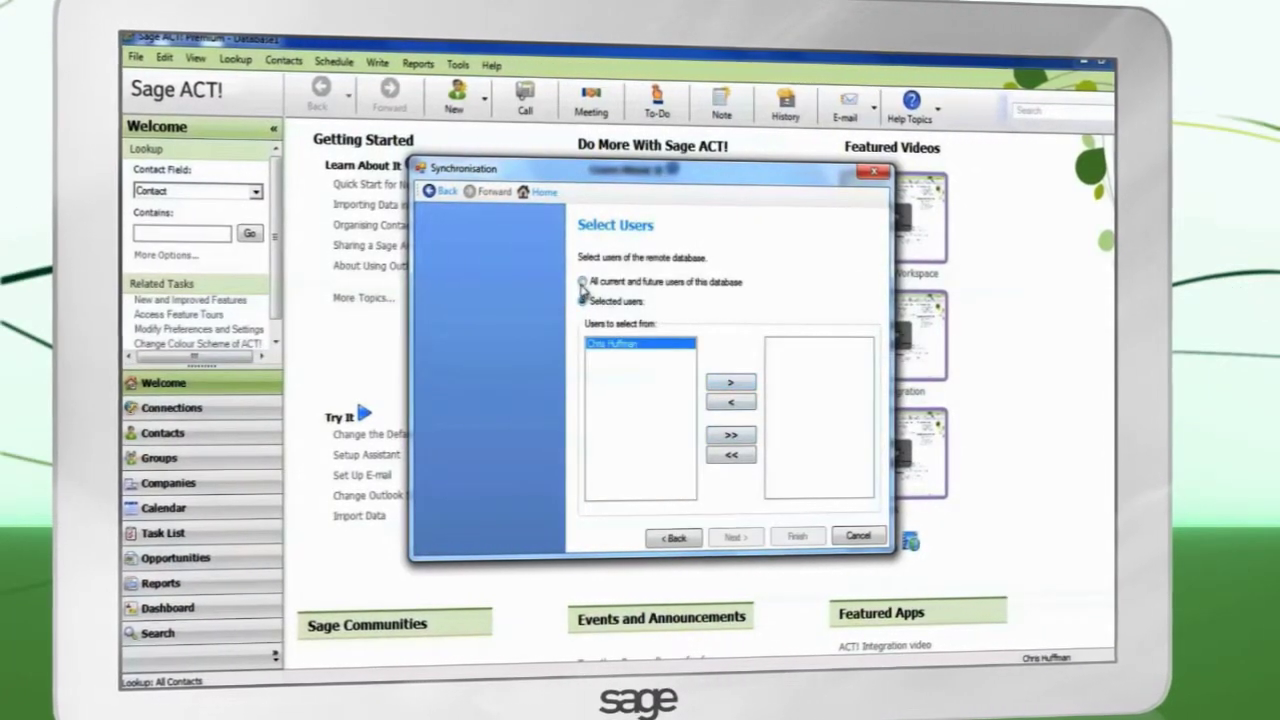
click(583, 283)
click(735, 537)
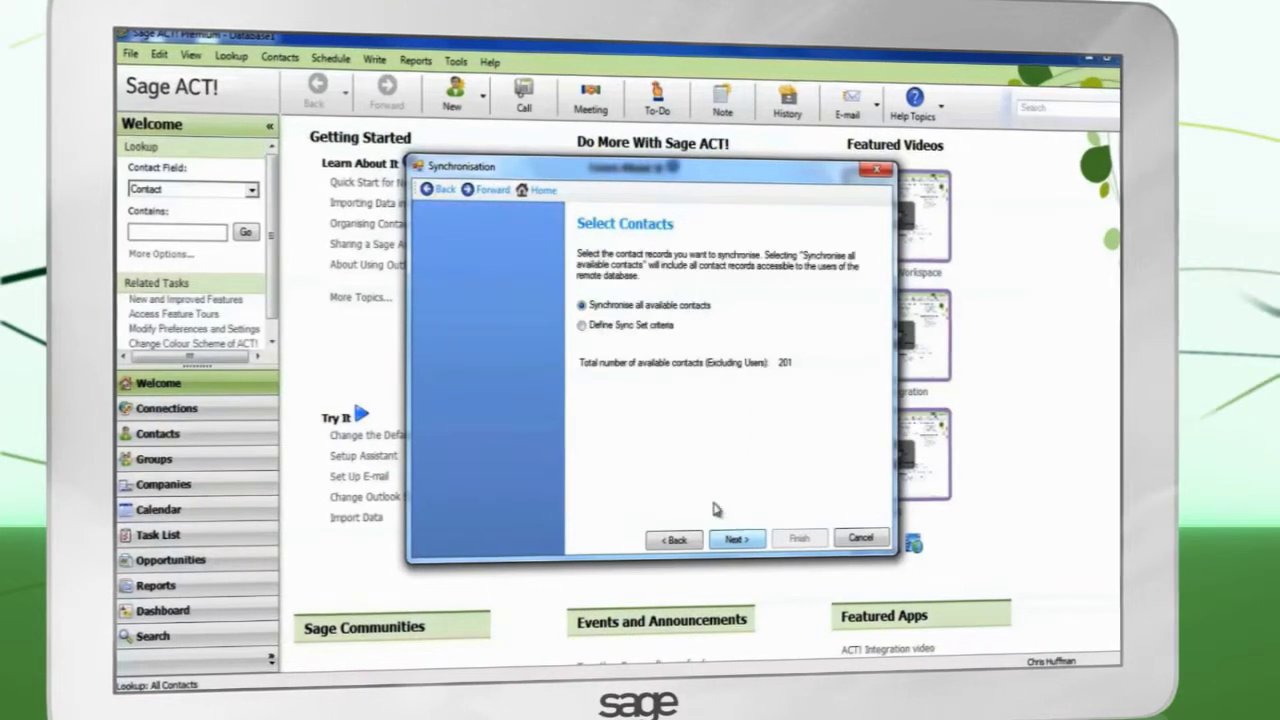
click(583, 327)
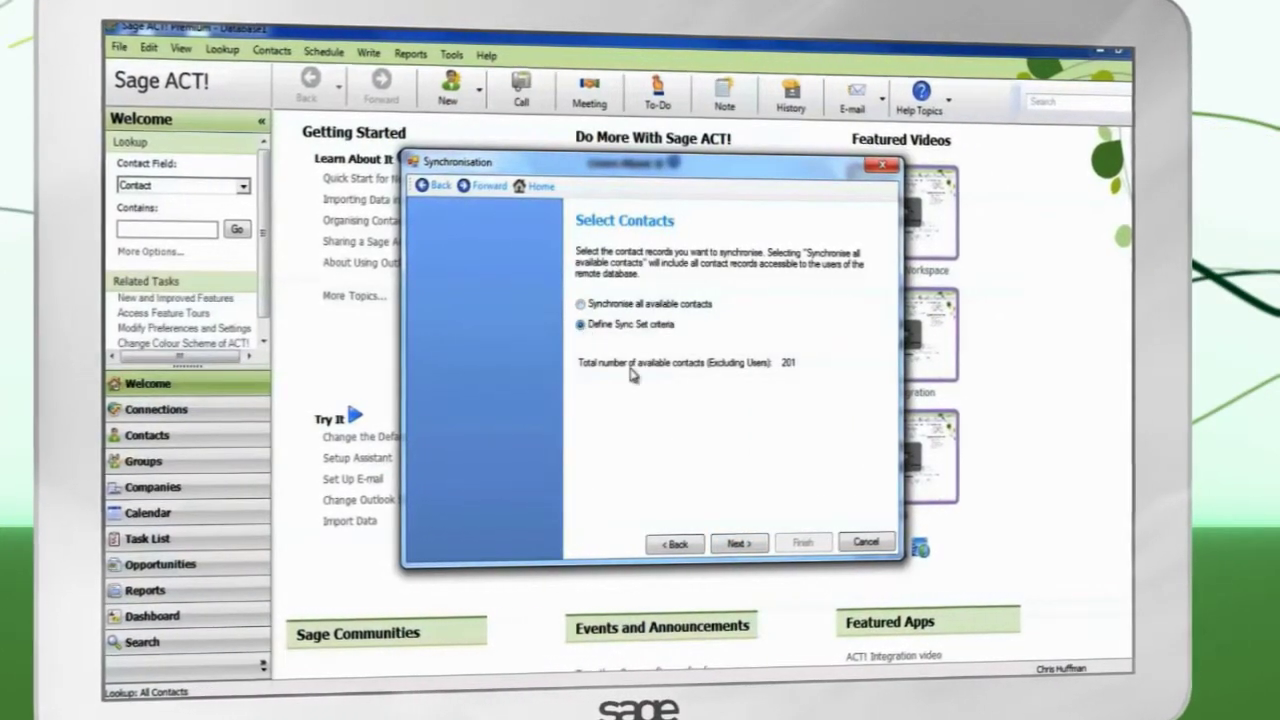
click(740, 547)
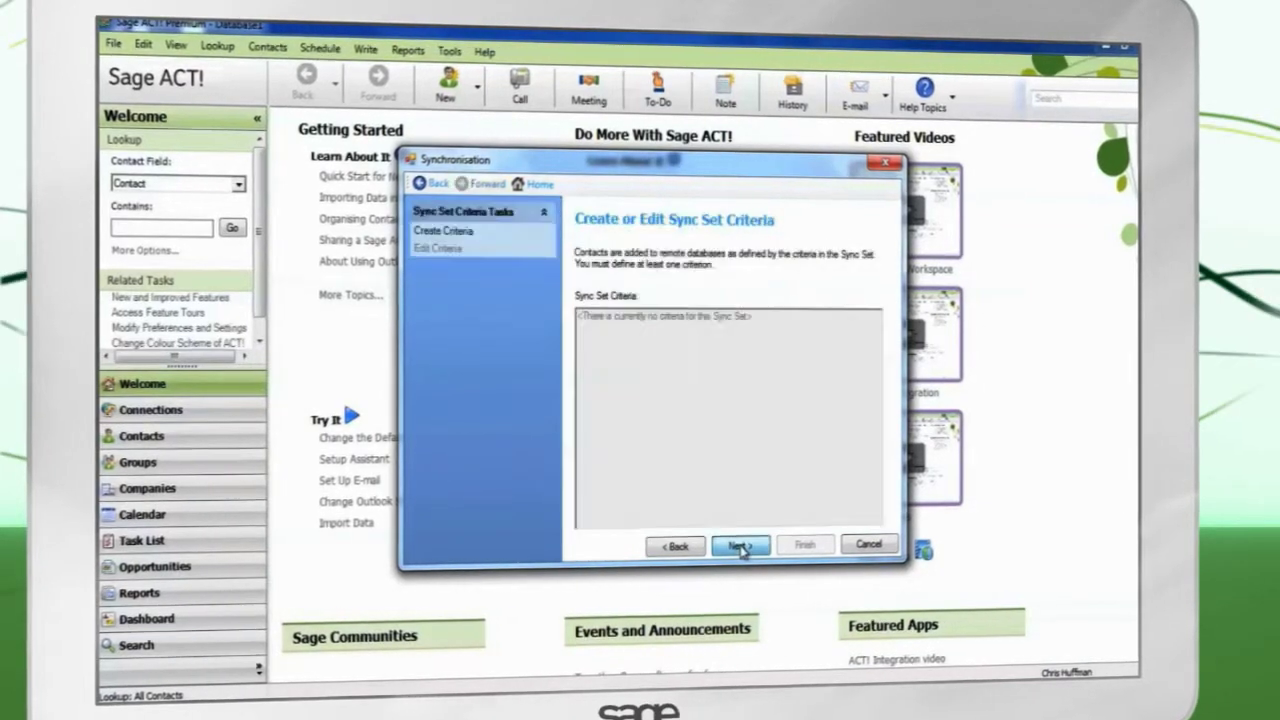
Add the criterion Address 1 Contains Data, preview the 188 matching contacts, and continue.
click(458, 233)
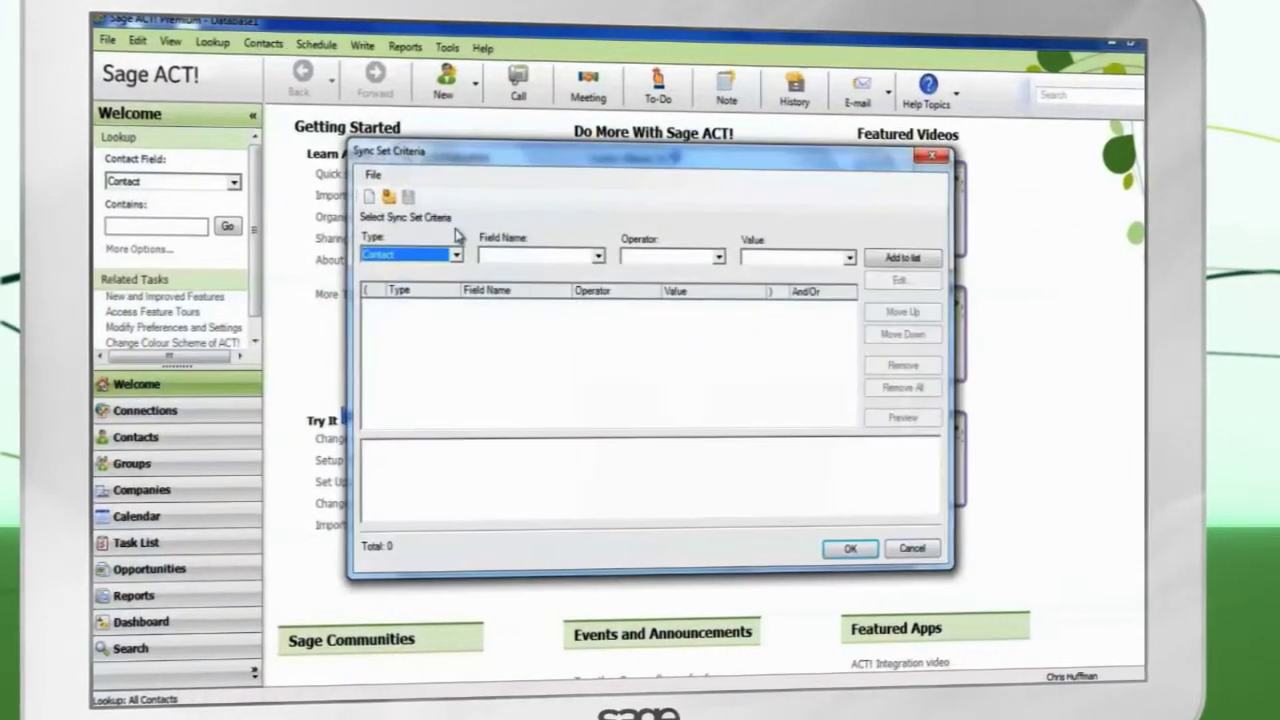
click(597, 257)
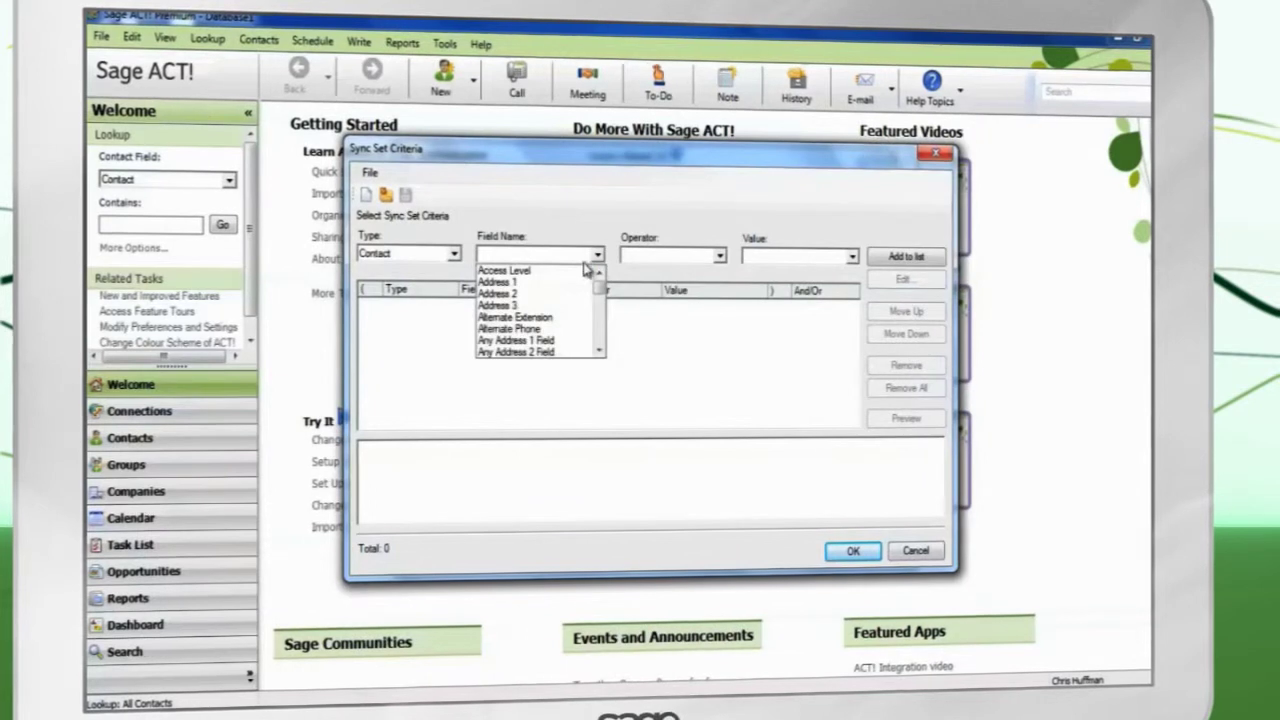
click(505, 282)
click(719, 255)
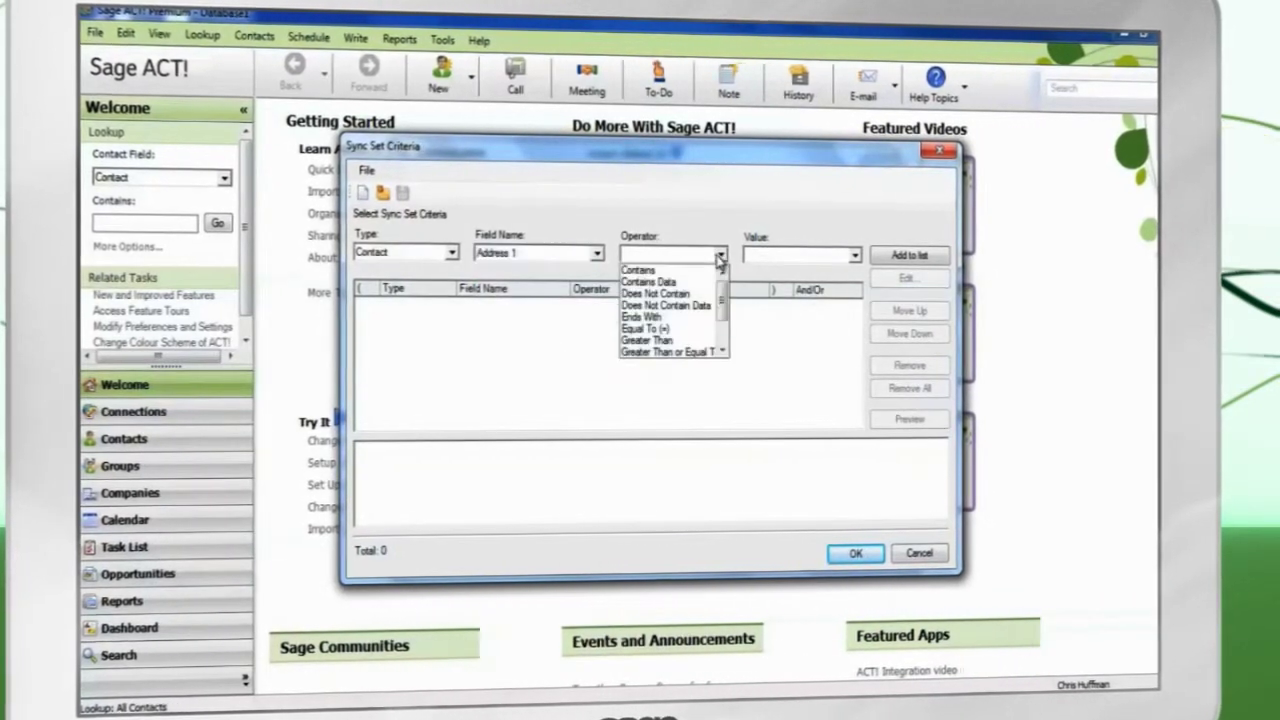
click(680, 281)
click(900, 256)
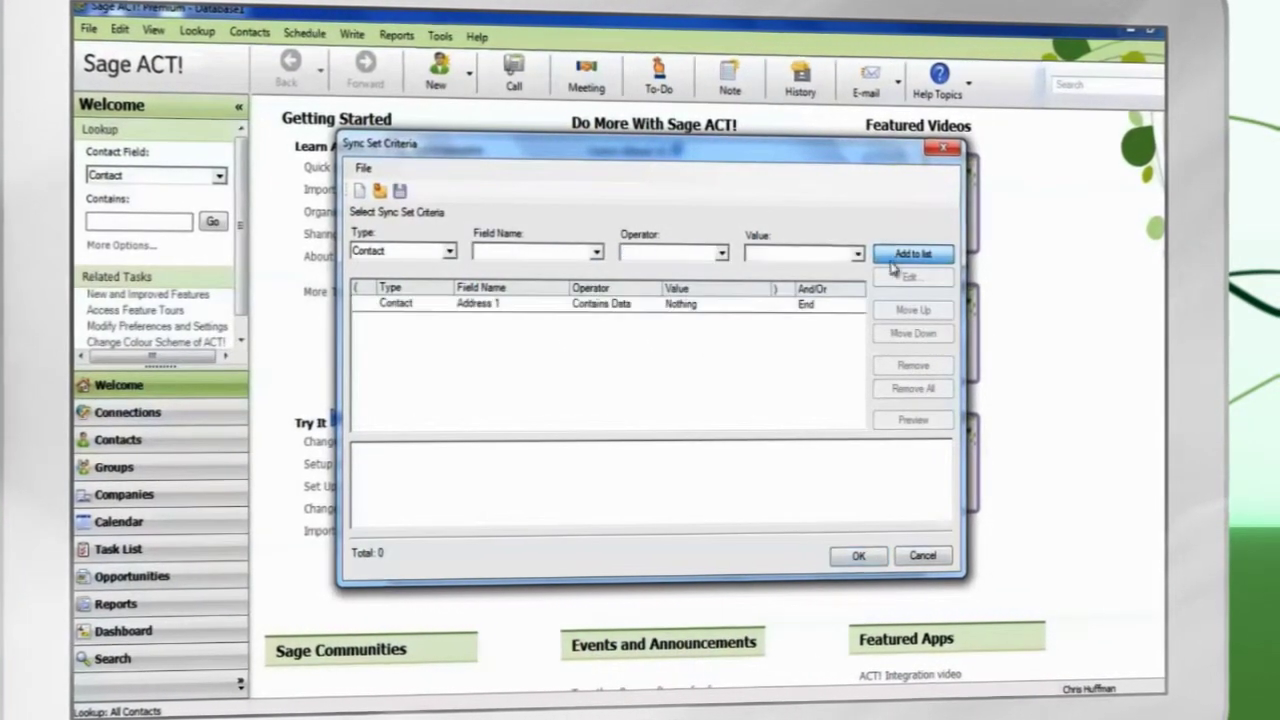
click(915, 421)
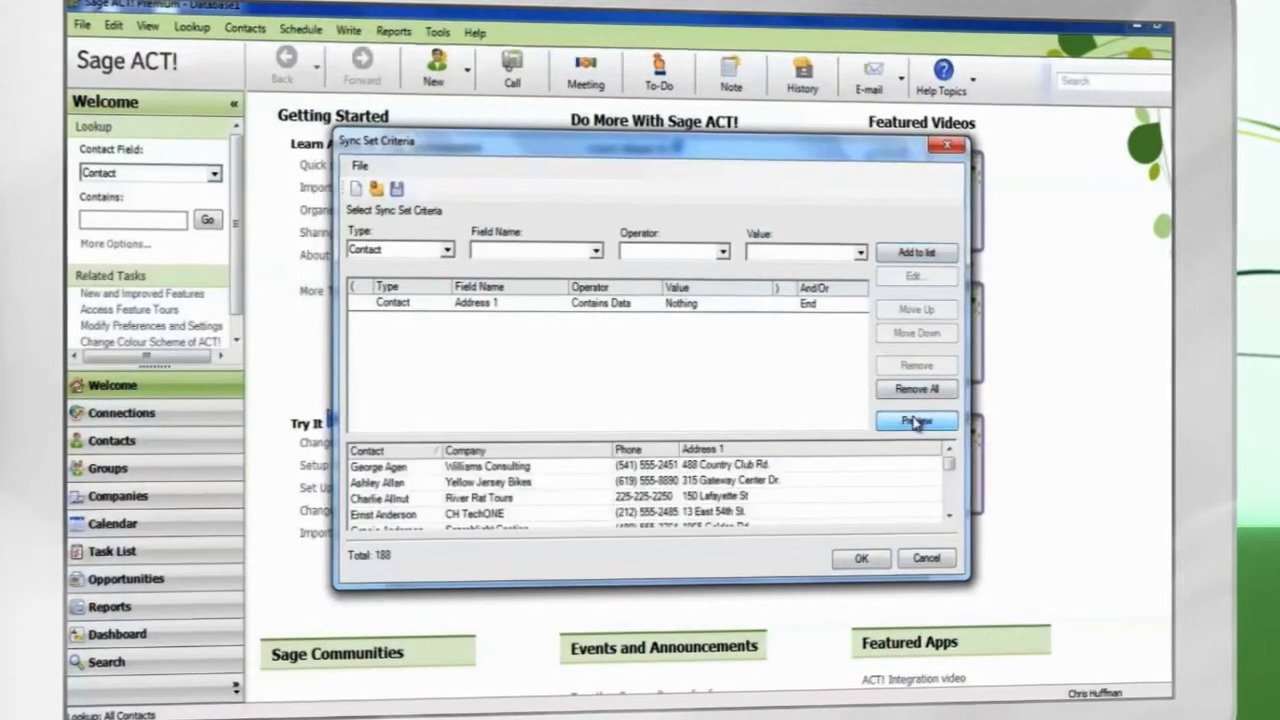
click(859, 557)
click(745, 560)
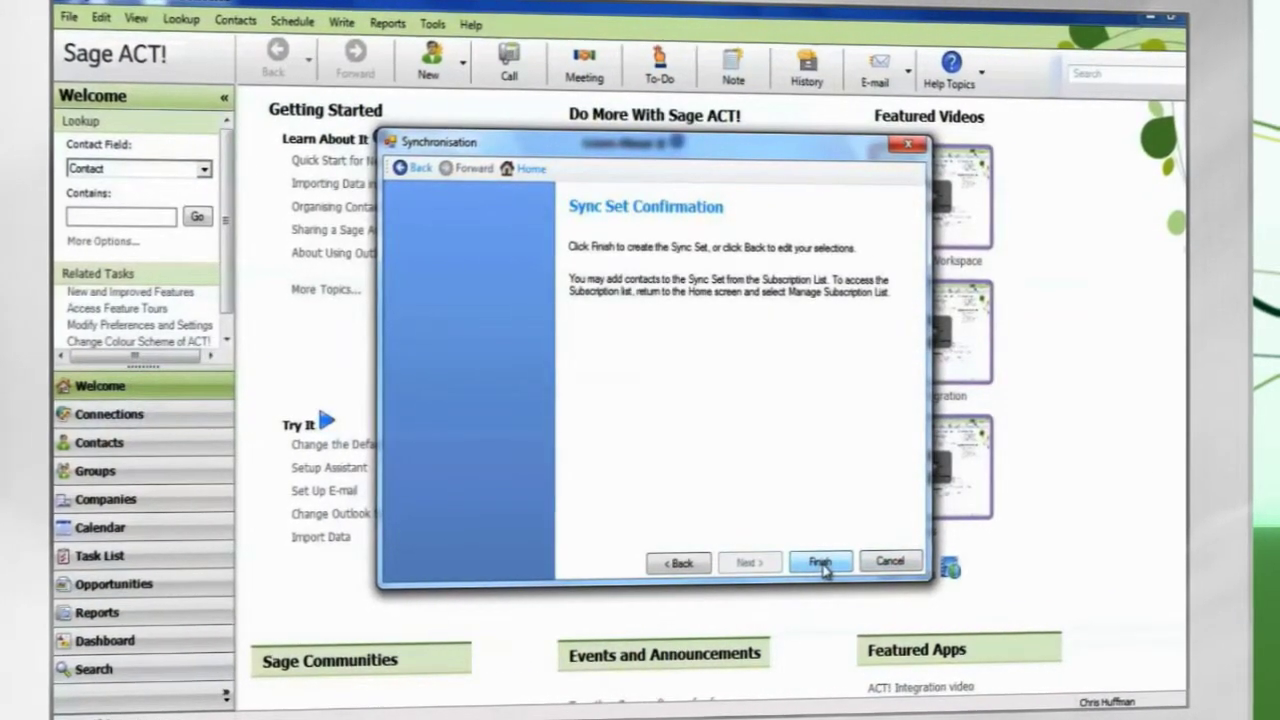
Finish Sync Set 1 and start creating a single remote database.
click(820, 562)
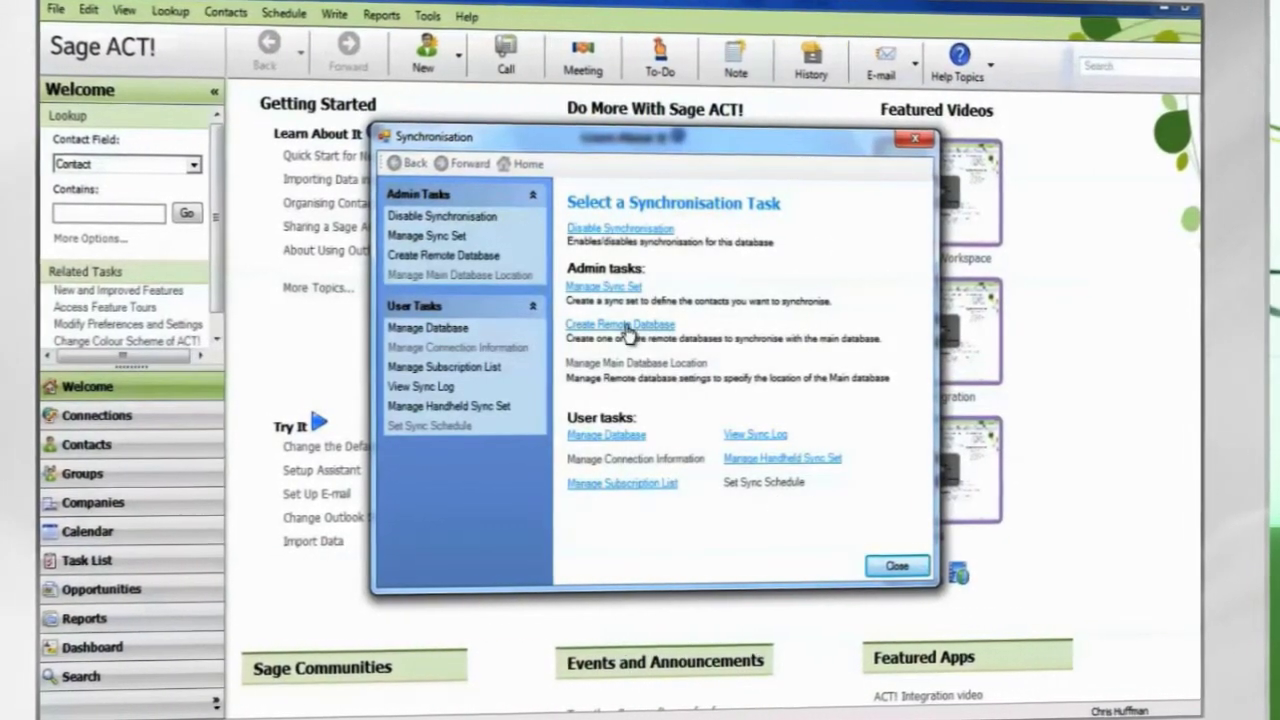
click(628, 326)
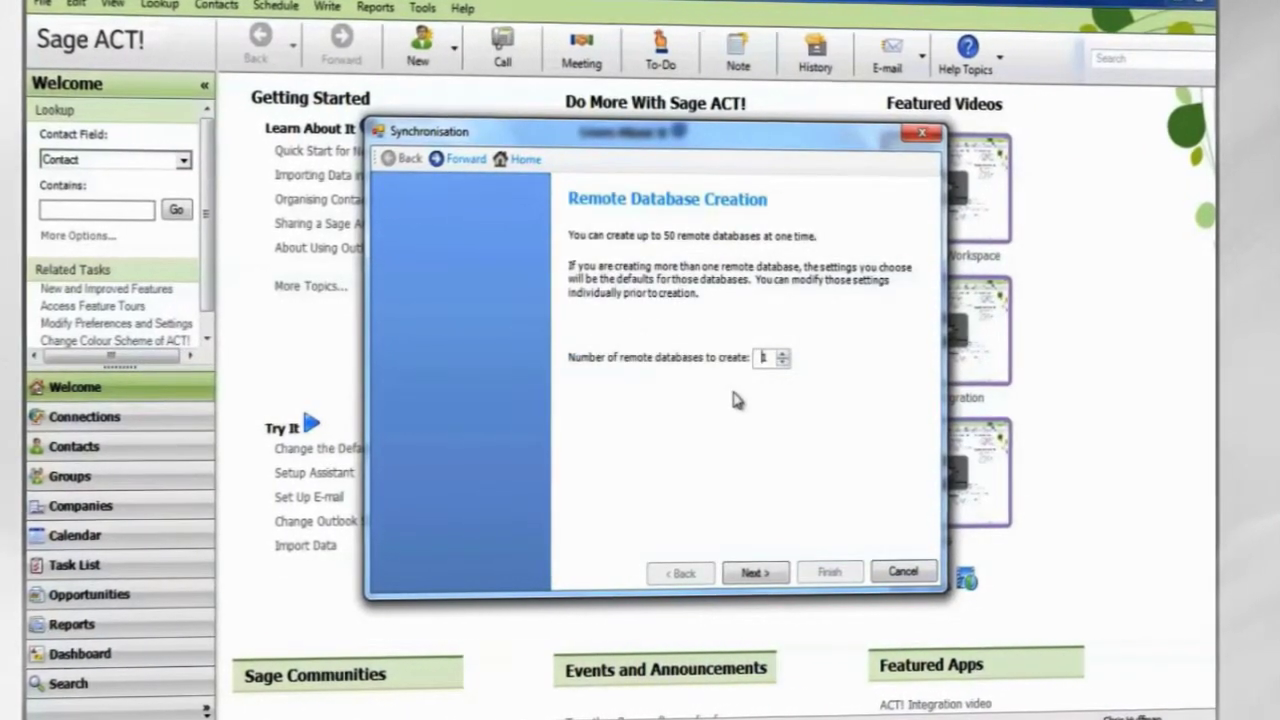
click(757, 575)
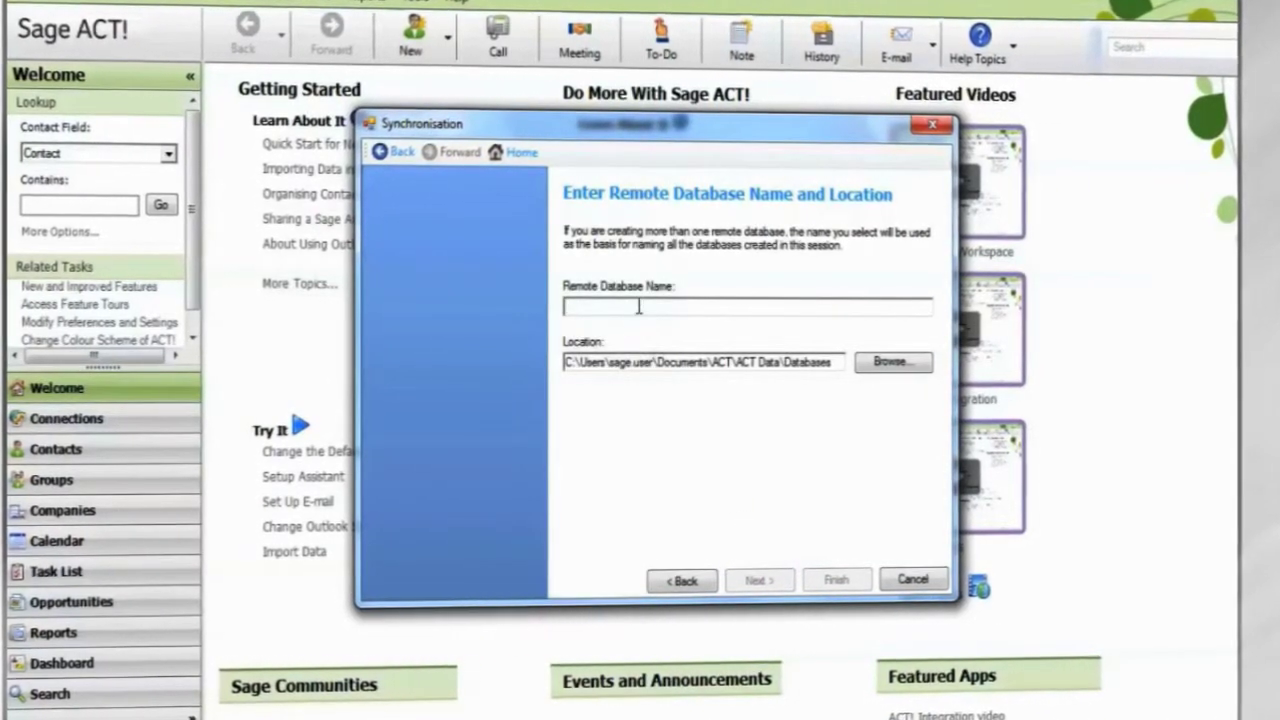
Name the remote database 'Remote_database' and save it to the desktop.
click(638, 306)
text(Remote_database)
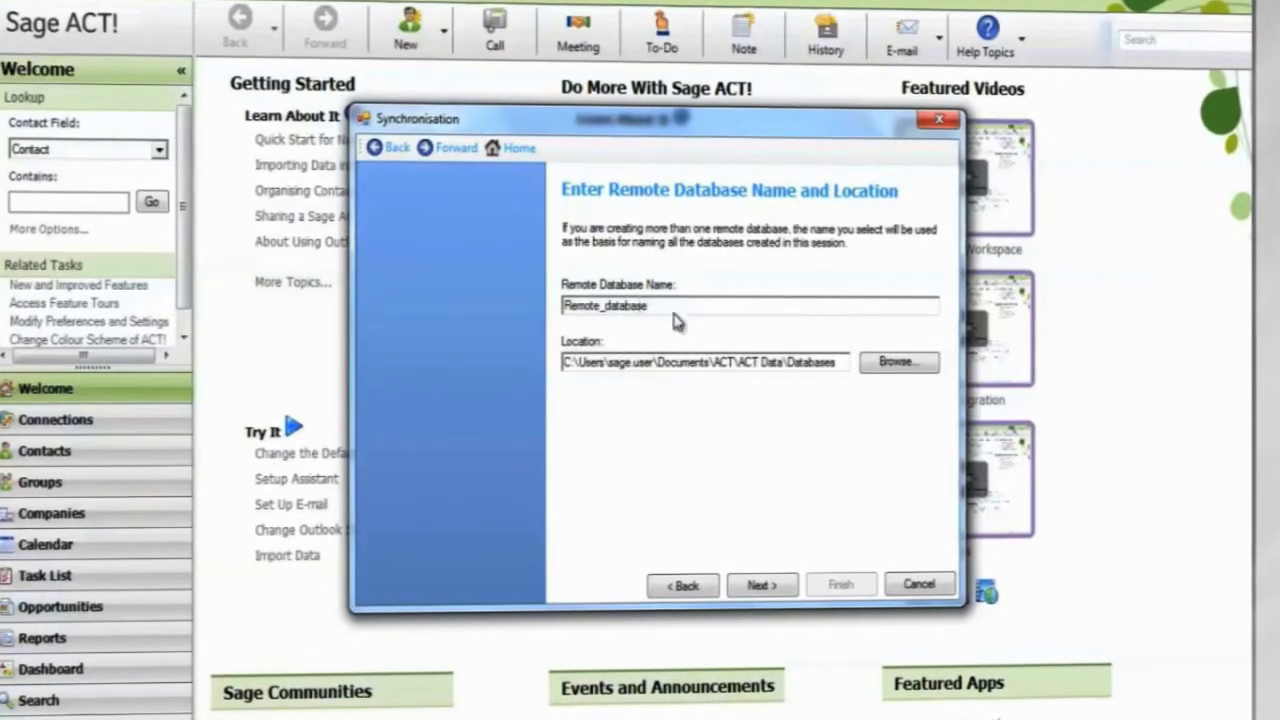
click(893, 362)
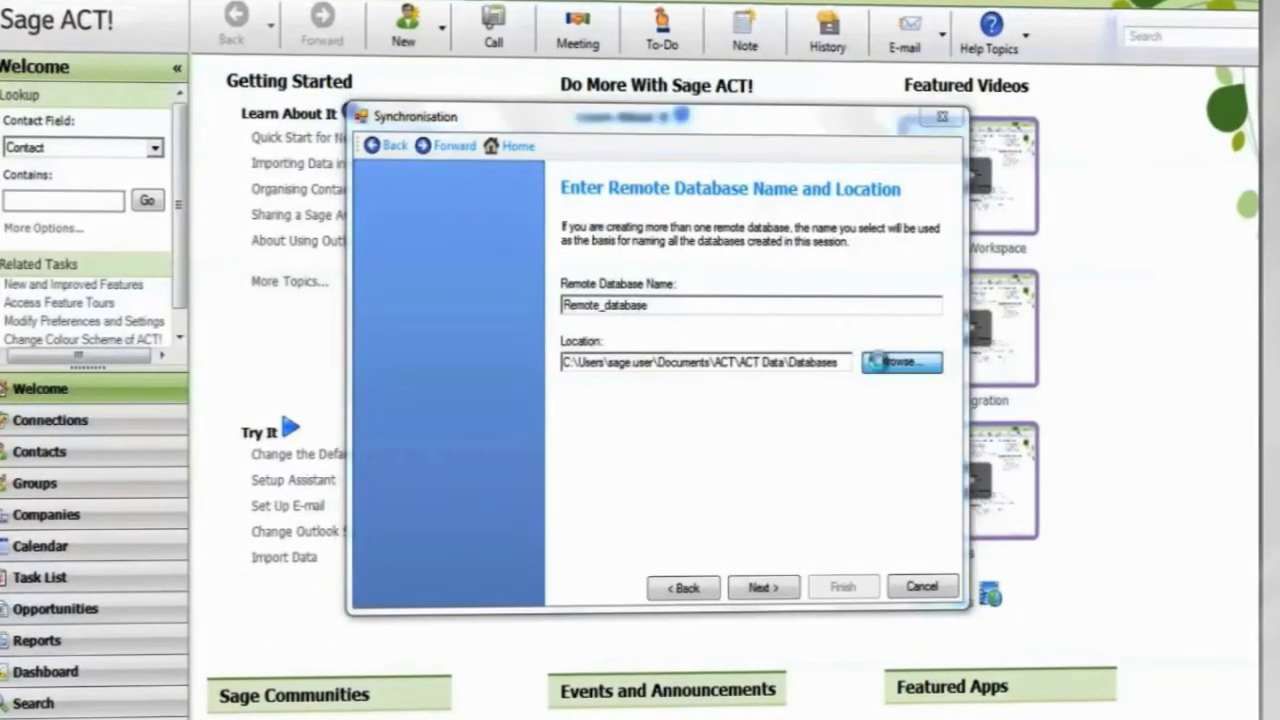
click(760, 588)
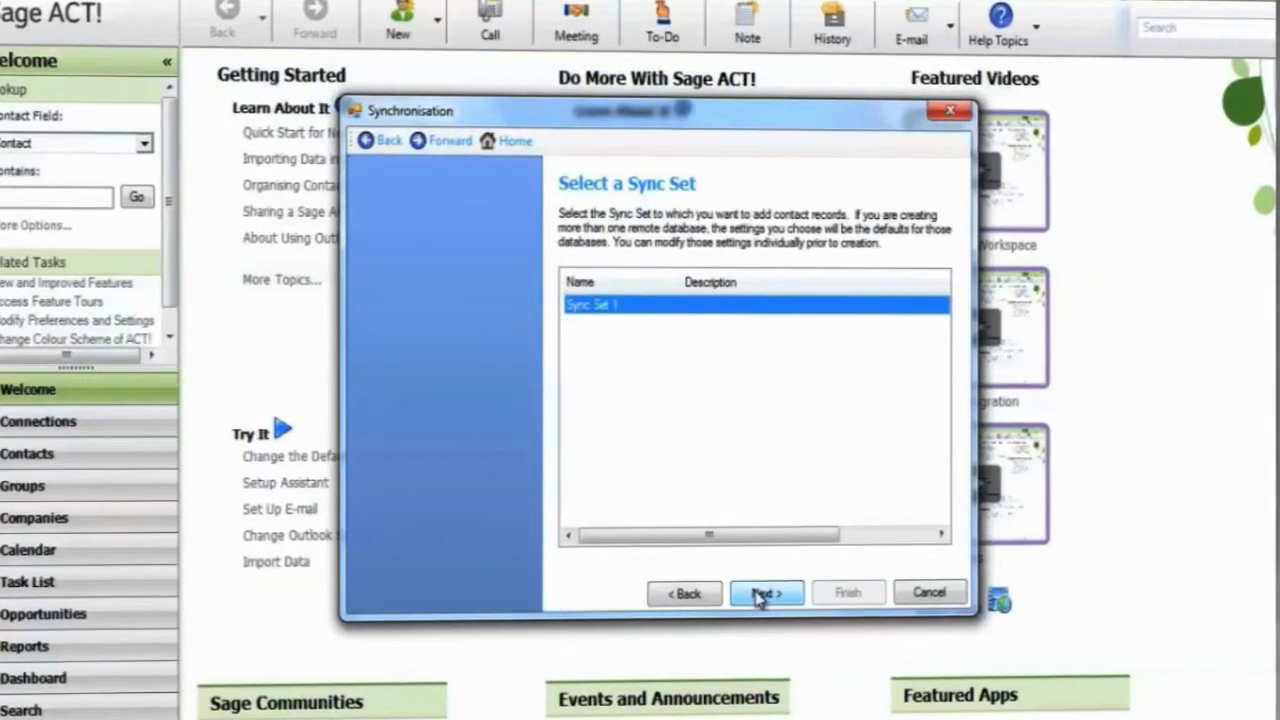
Build Remote_database on Sync Set 1 with default options and a Network (inside firewall) connection.
click(757, 595)
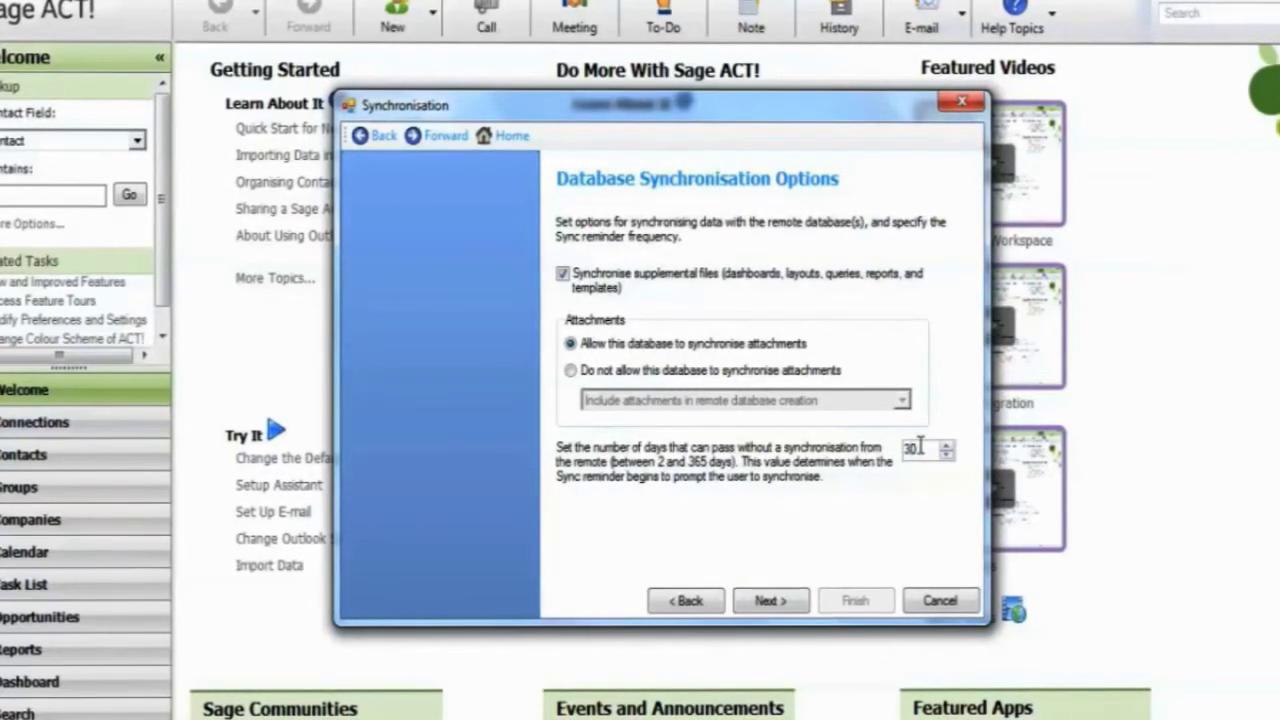
click(778, 598)
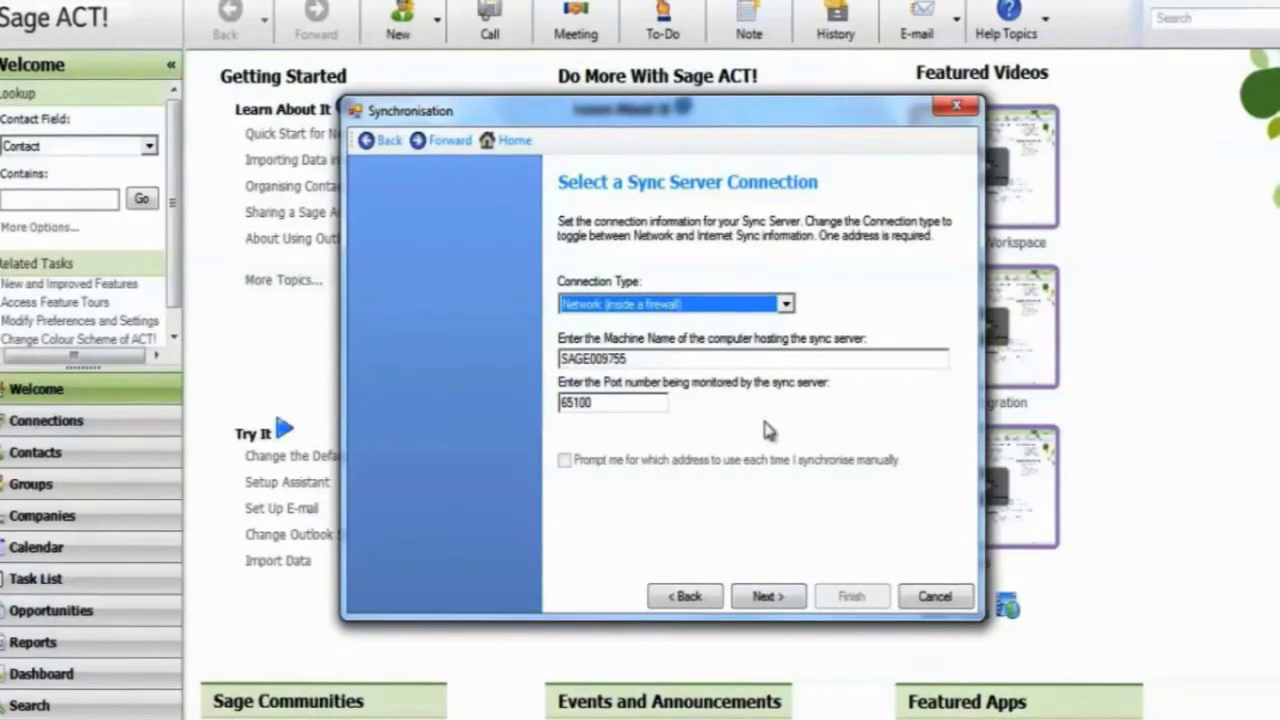
click(777, 310)
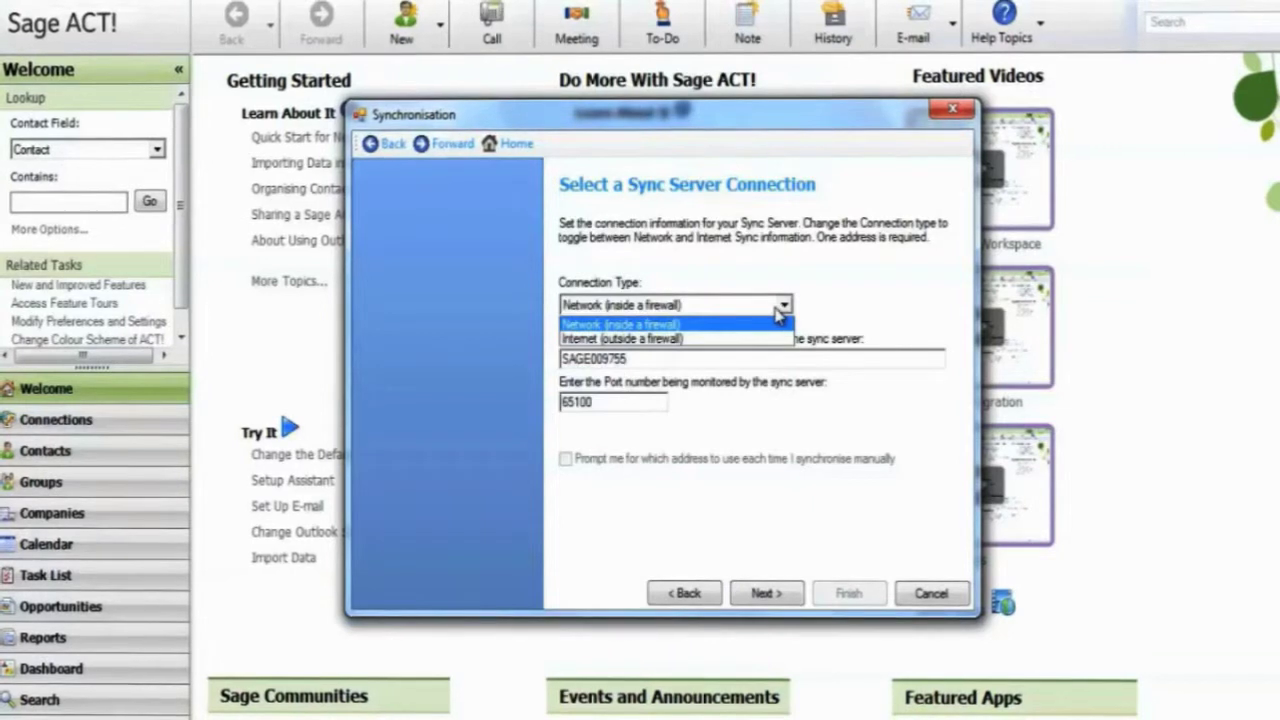
click(829, 318)
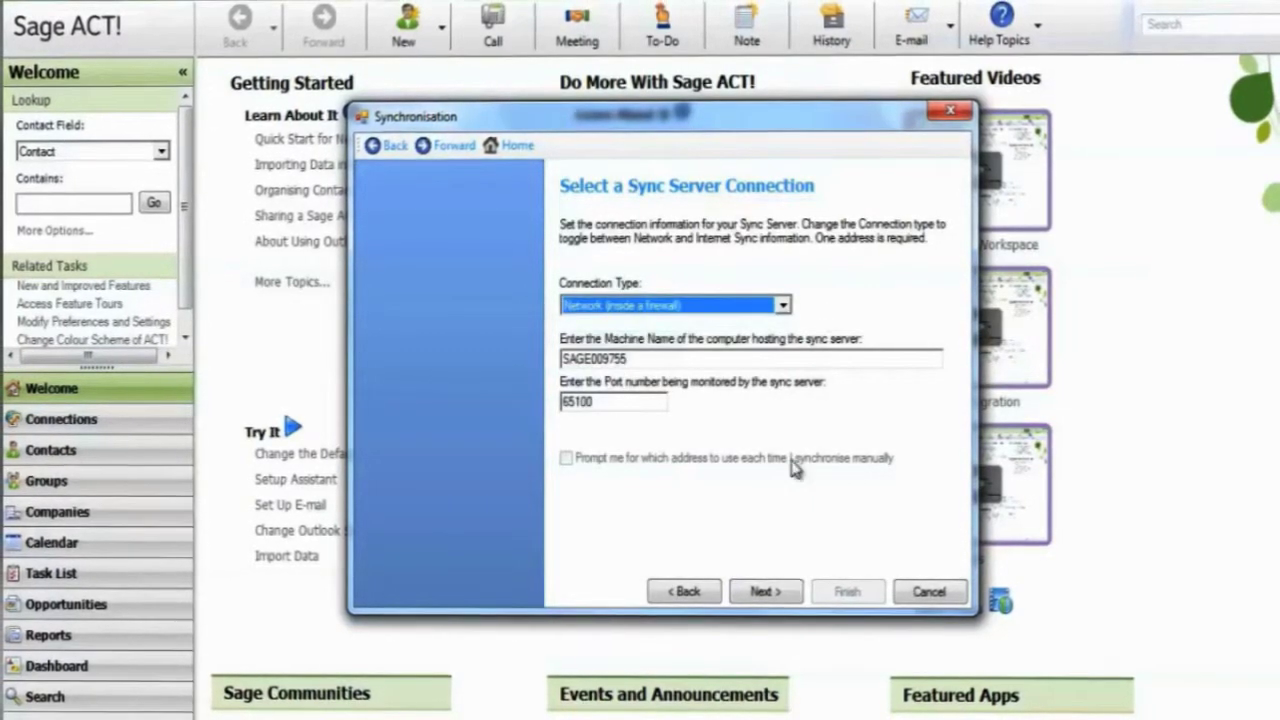
click(766, 588)
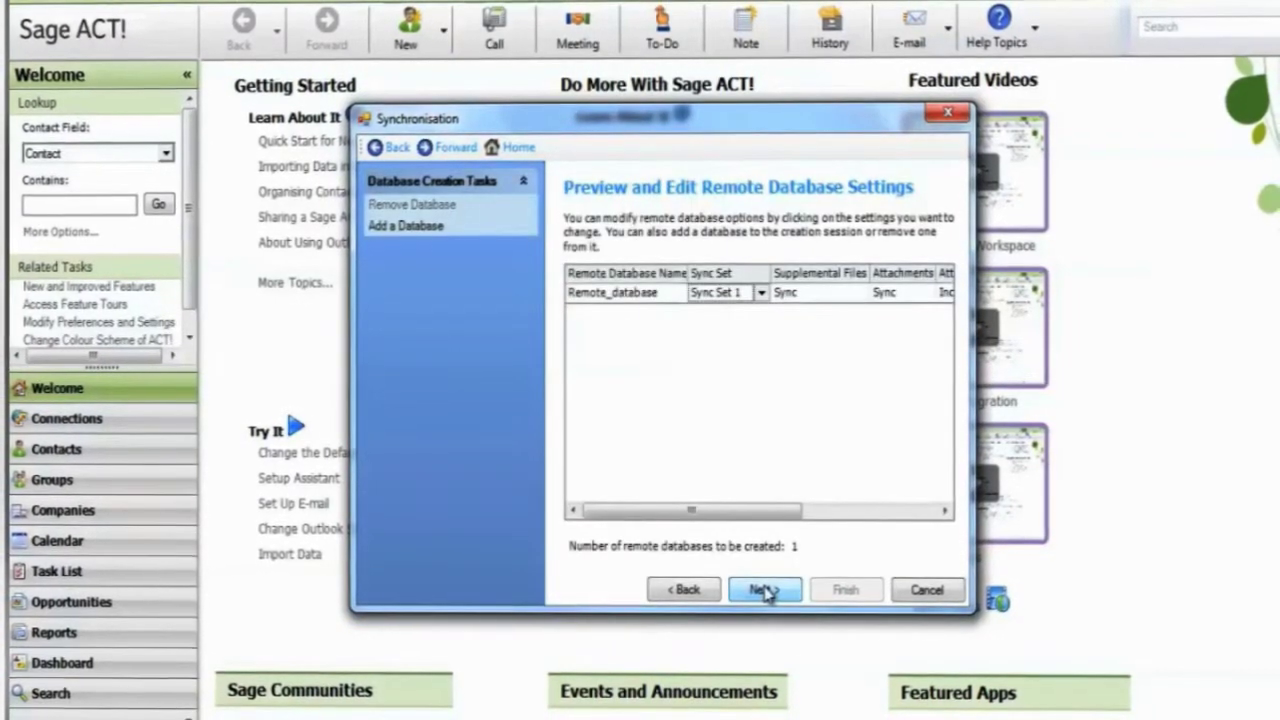
click(764, 590)
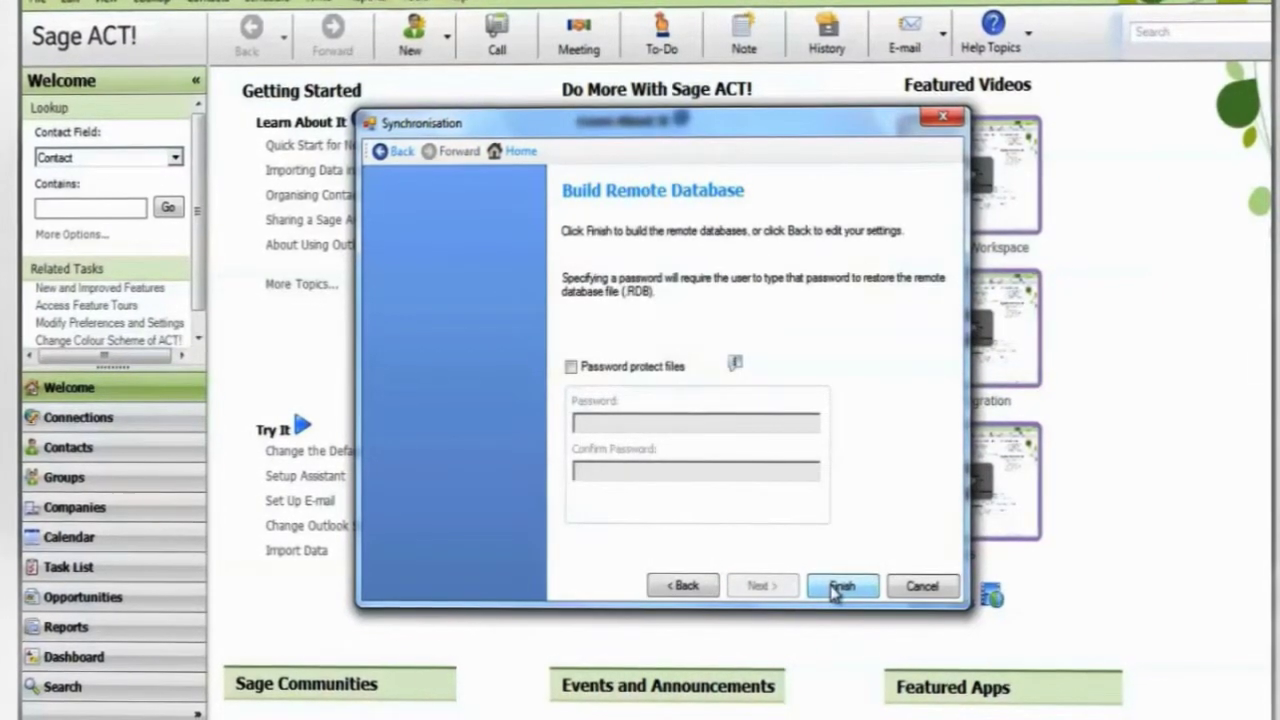
click(838, 589)
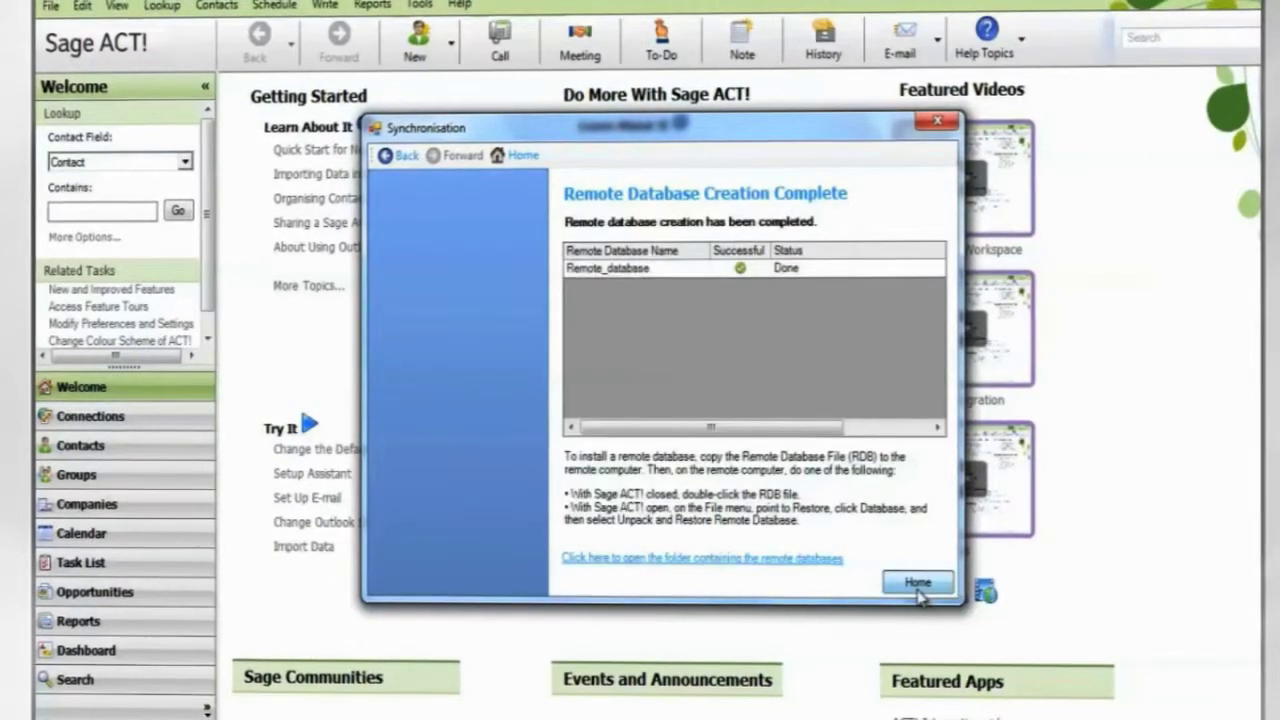
click(916, 588)
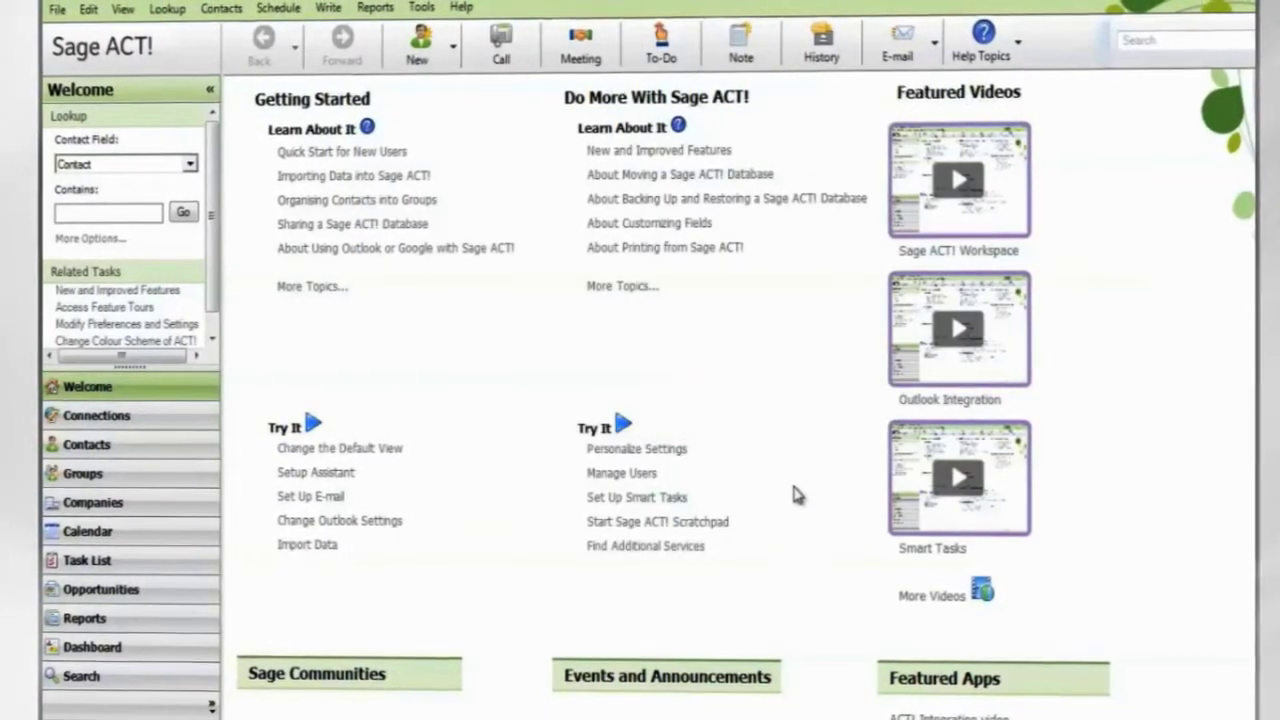
Accept incoming syncs on port 65100, then minimise ACT! to show the desktop.
click(422, 8)
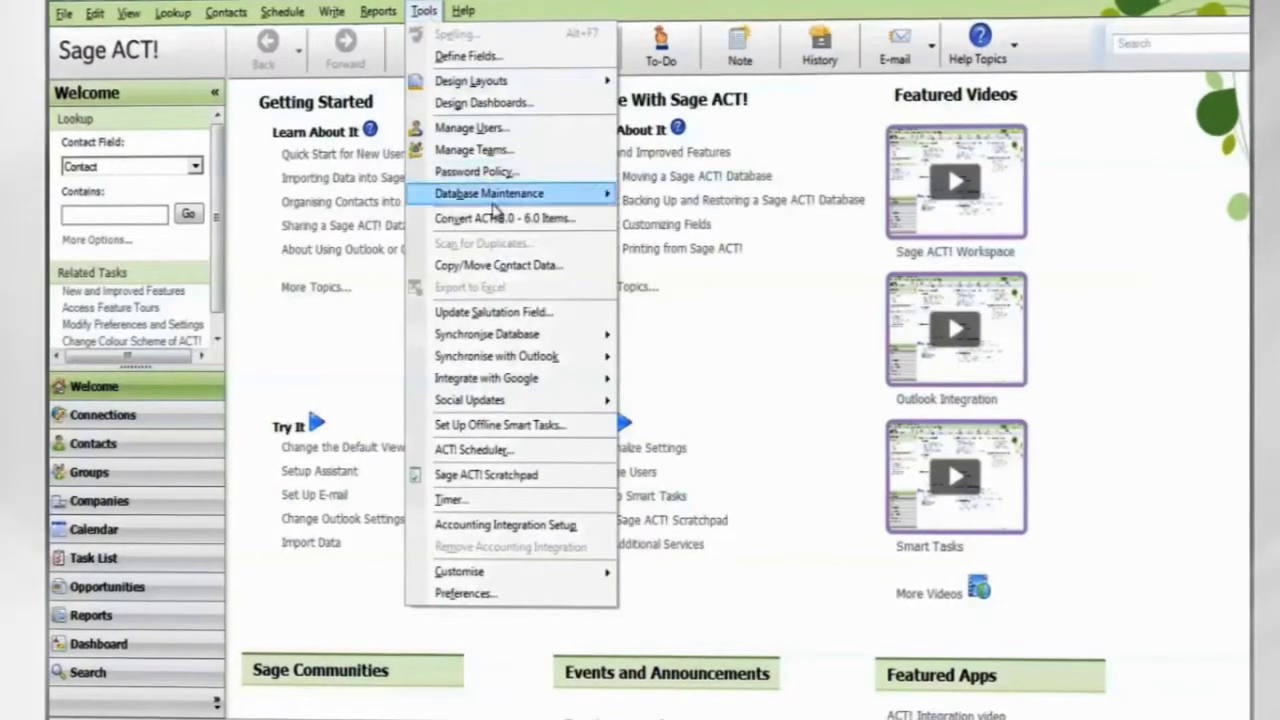
mouse_move(489, 334)
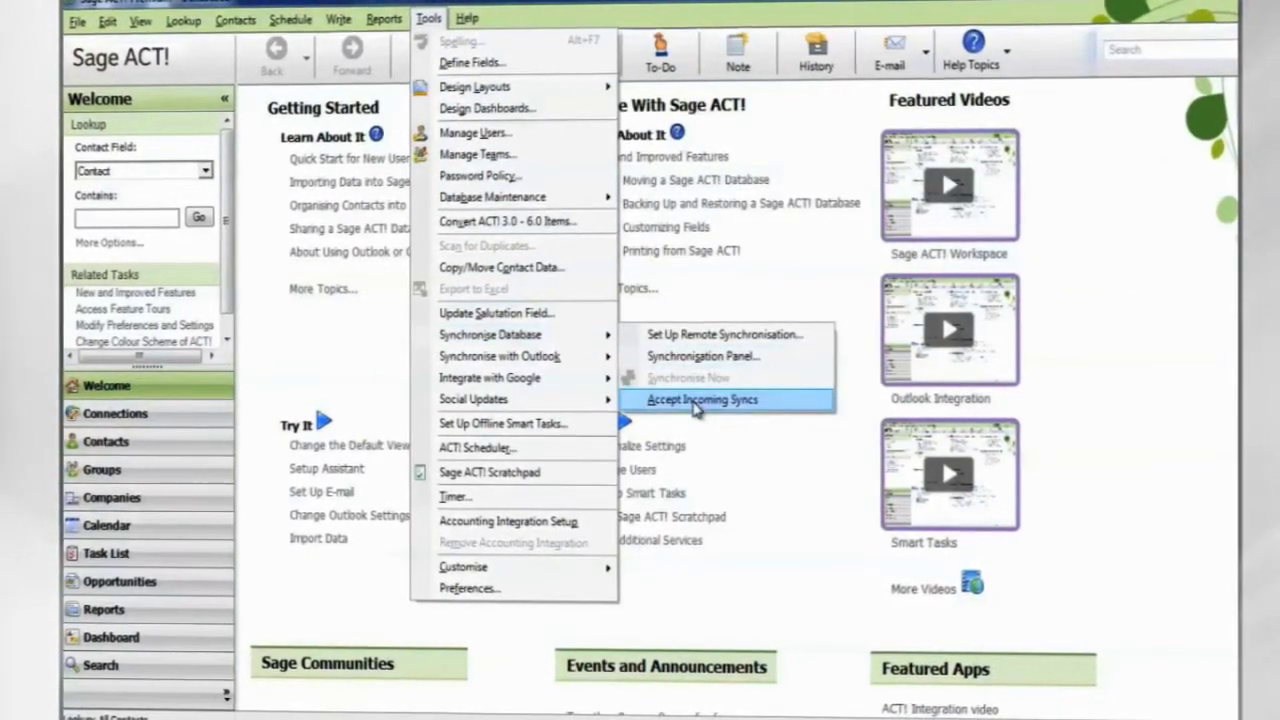
click(694, 400)
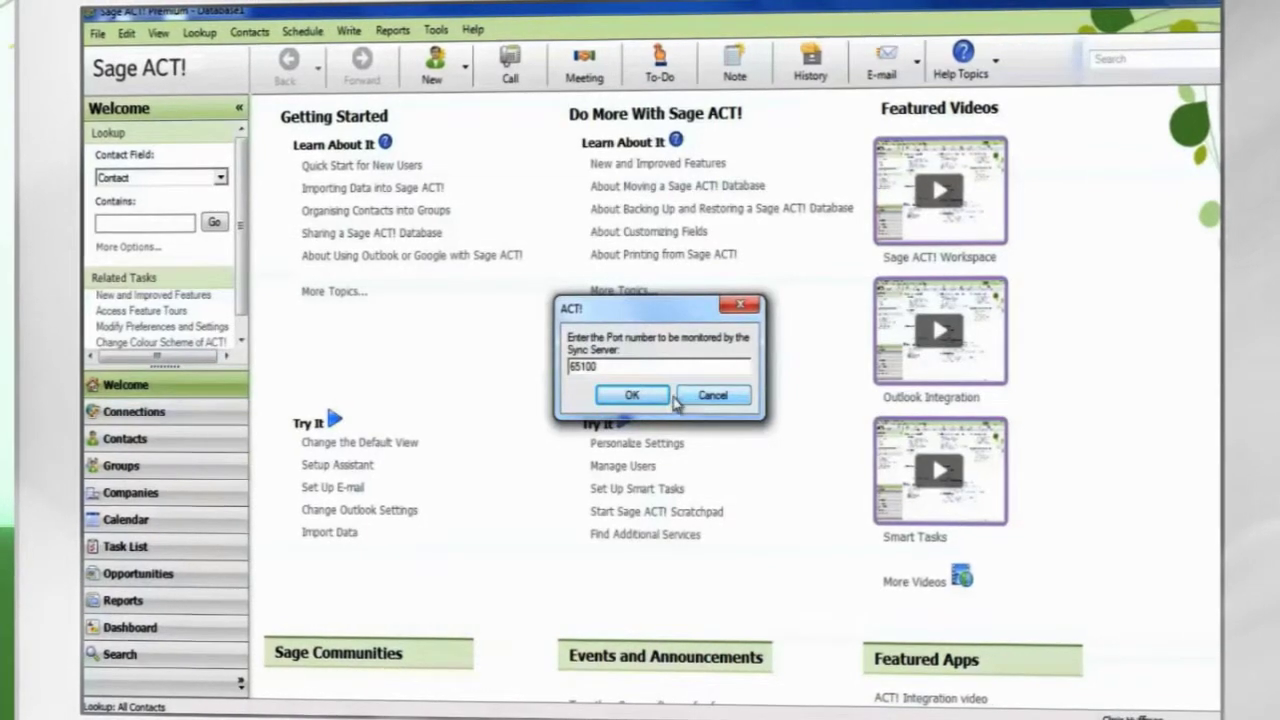
click(632, 395)
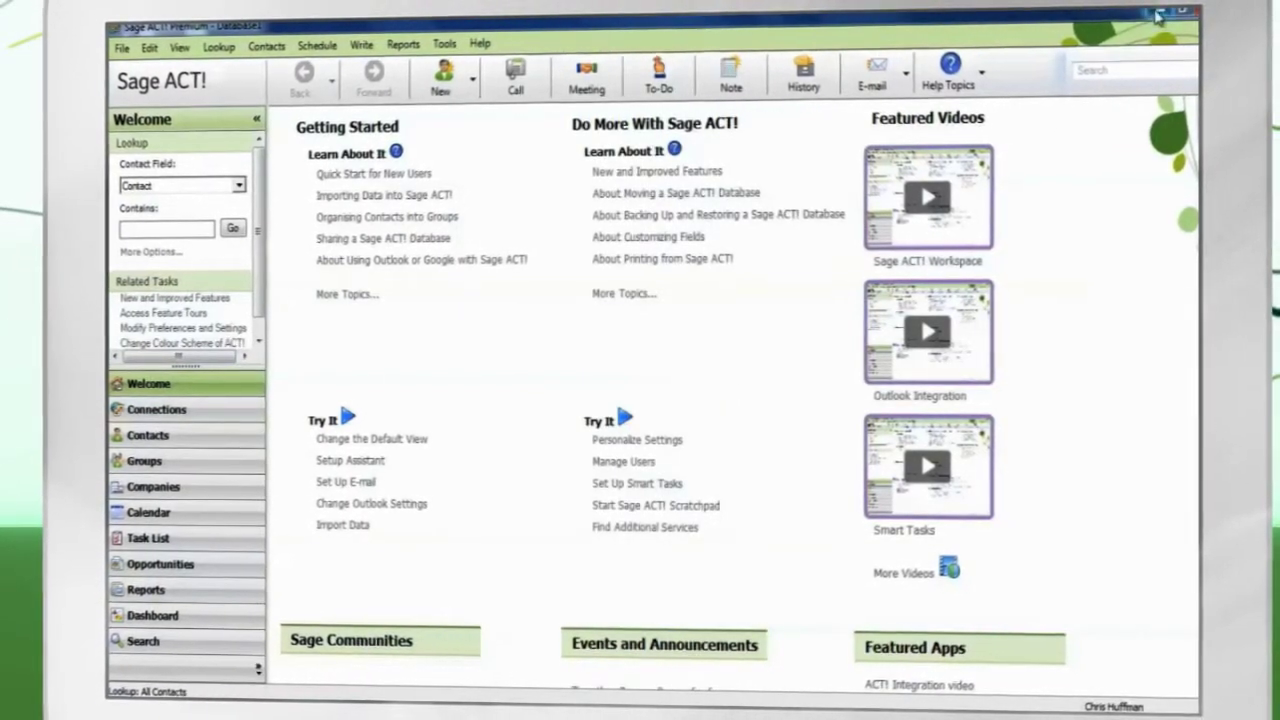
click(1157, 15)
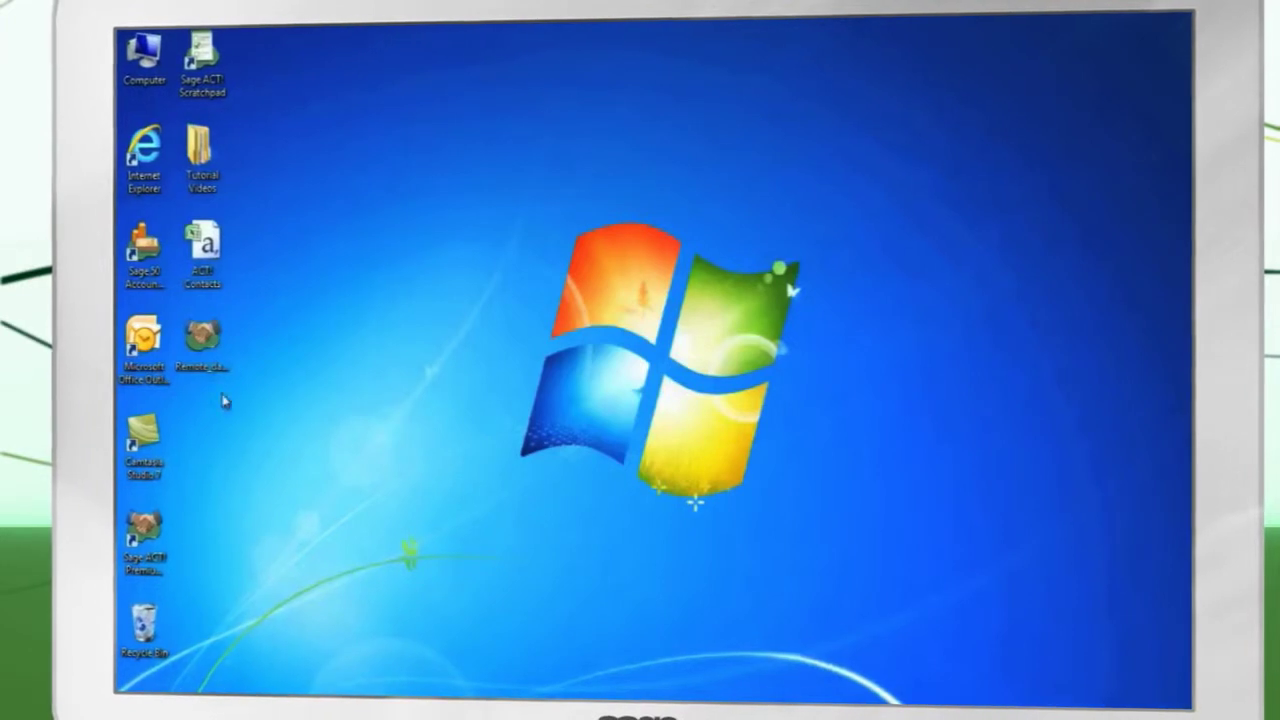
Open the Remote_database file from the desktop to launch it in Sage ACT!
click(207, 345)
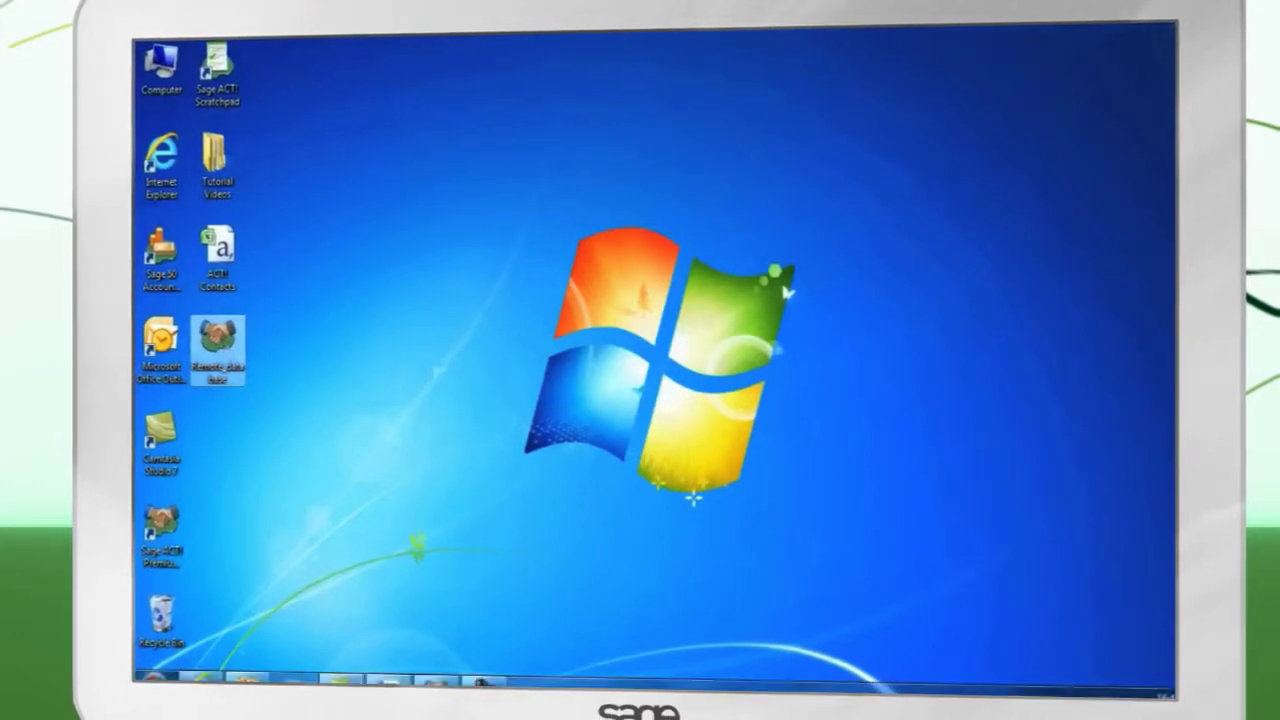
click(450, 673)
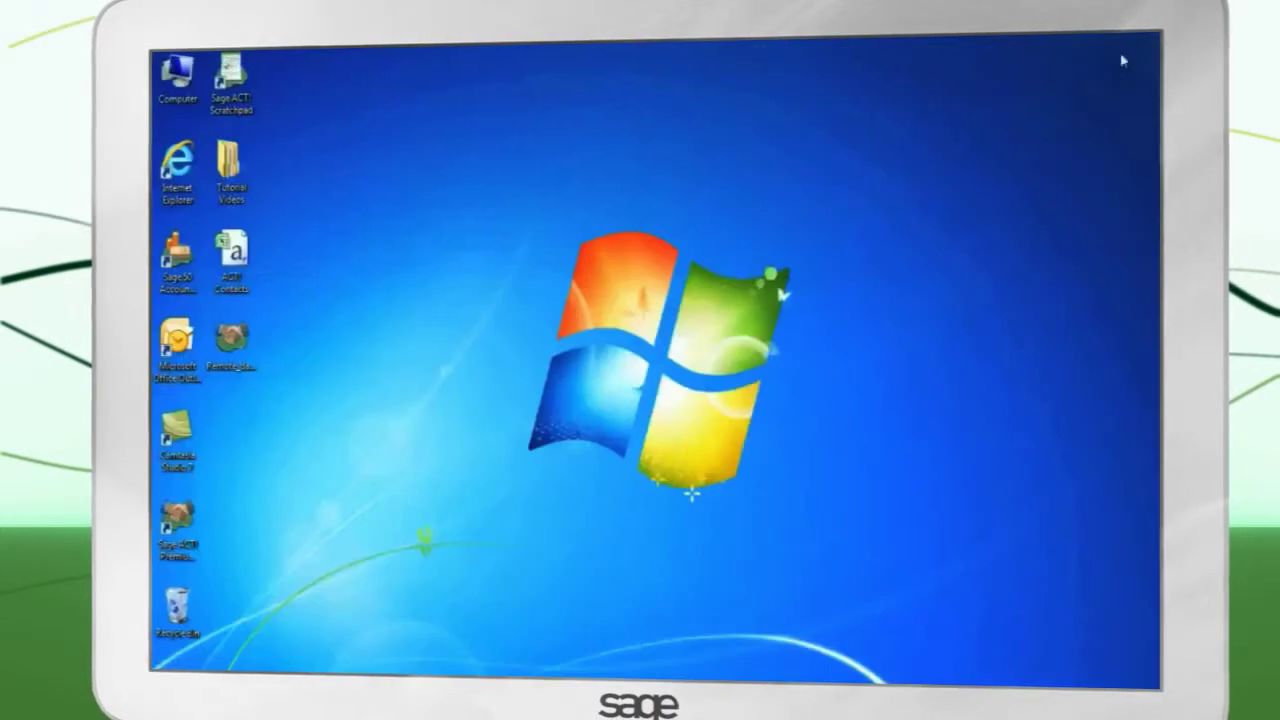
click(237, 352)
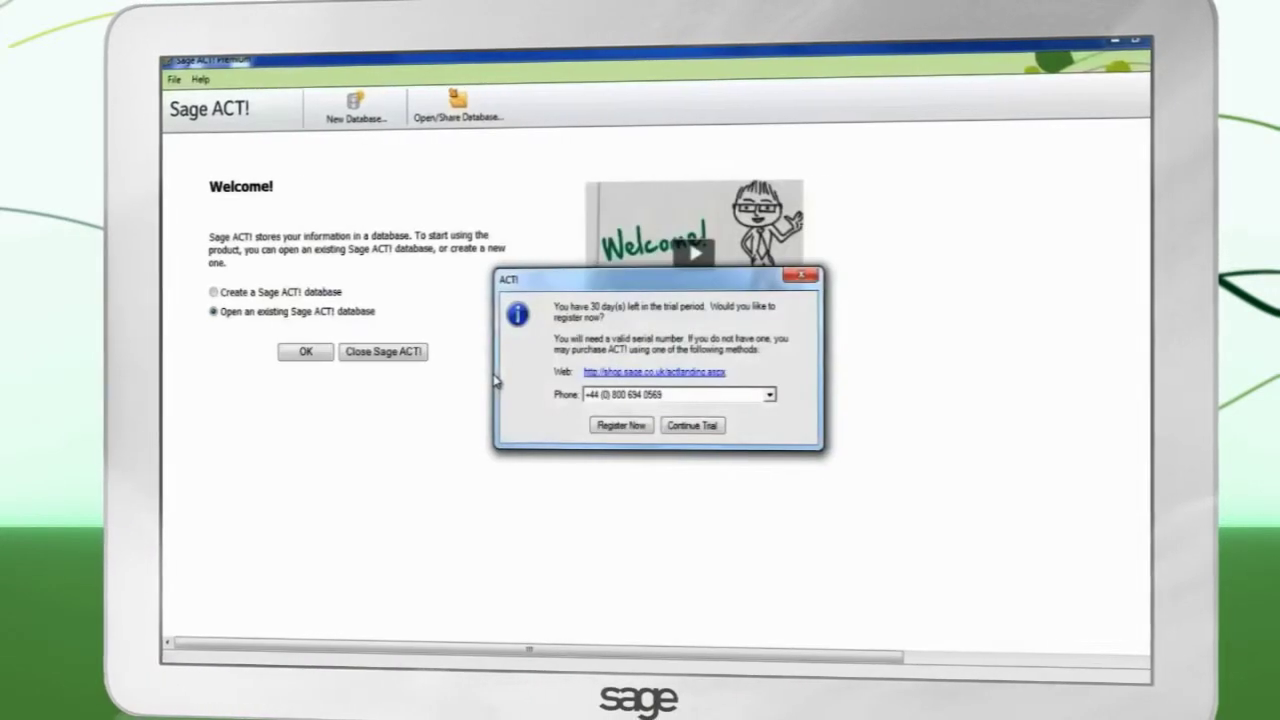
Continue the trial, restore Remote_database to the default location, and delete the RDB backup file.
click(689, 425)
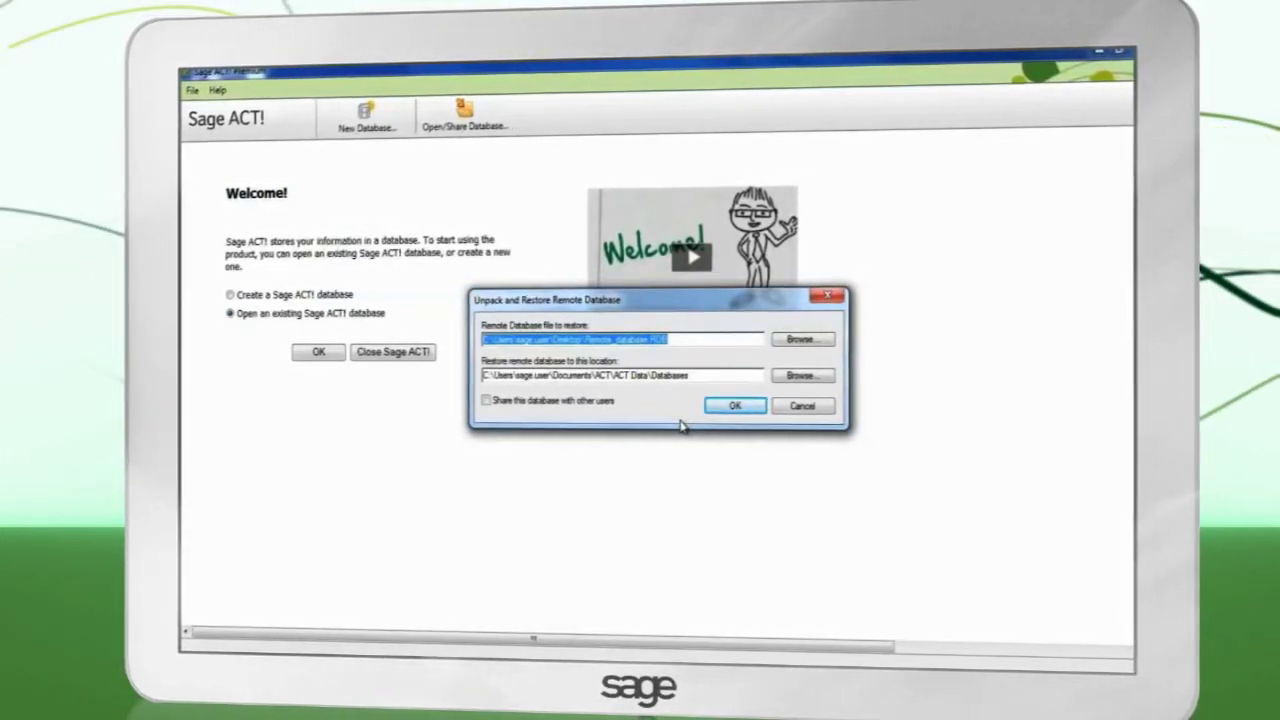
click(693, 376)
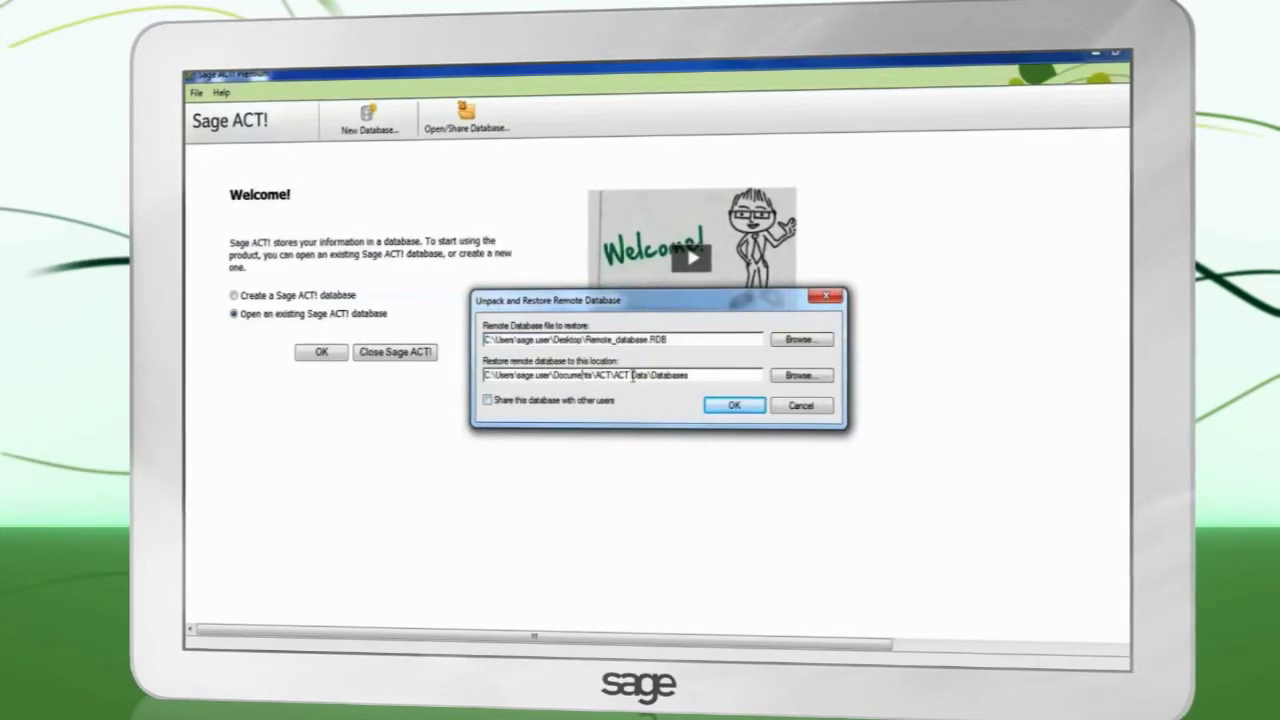
click(728, 405)
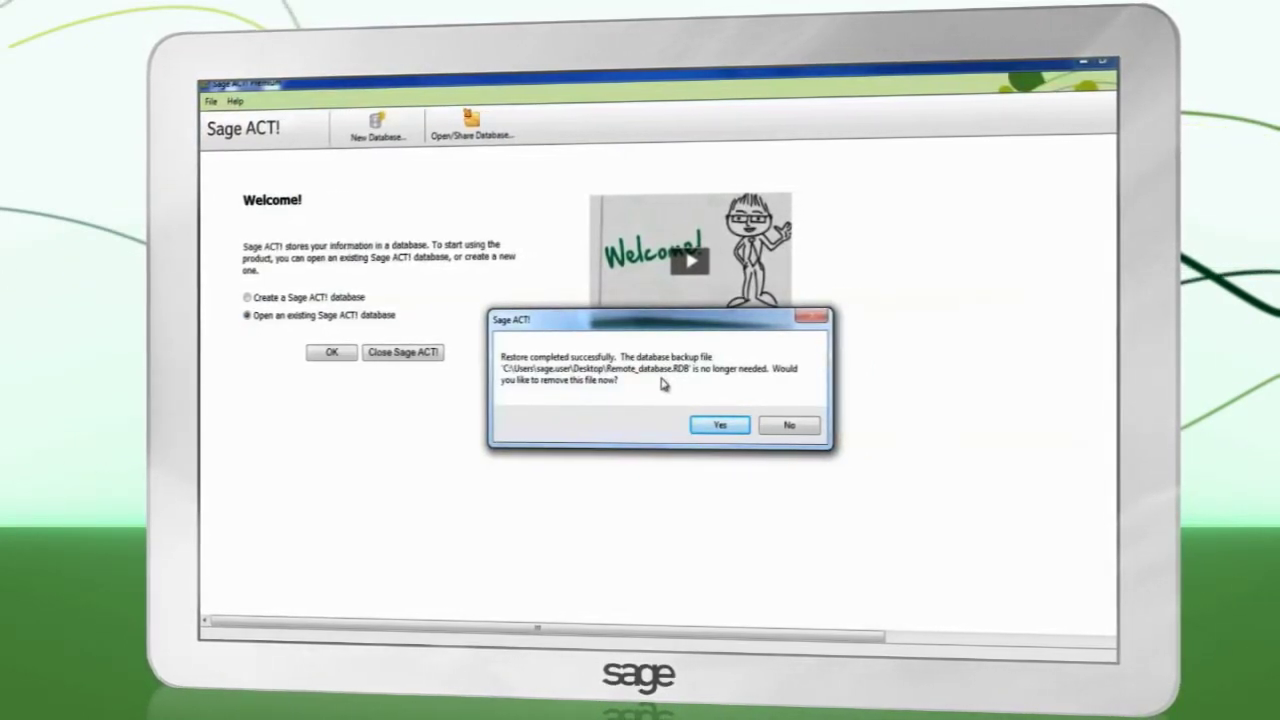
click(717, 425)
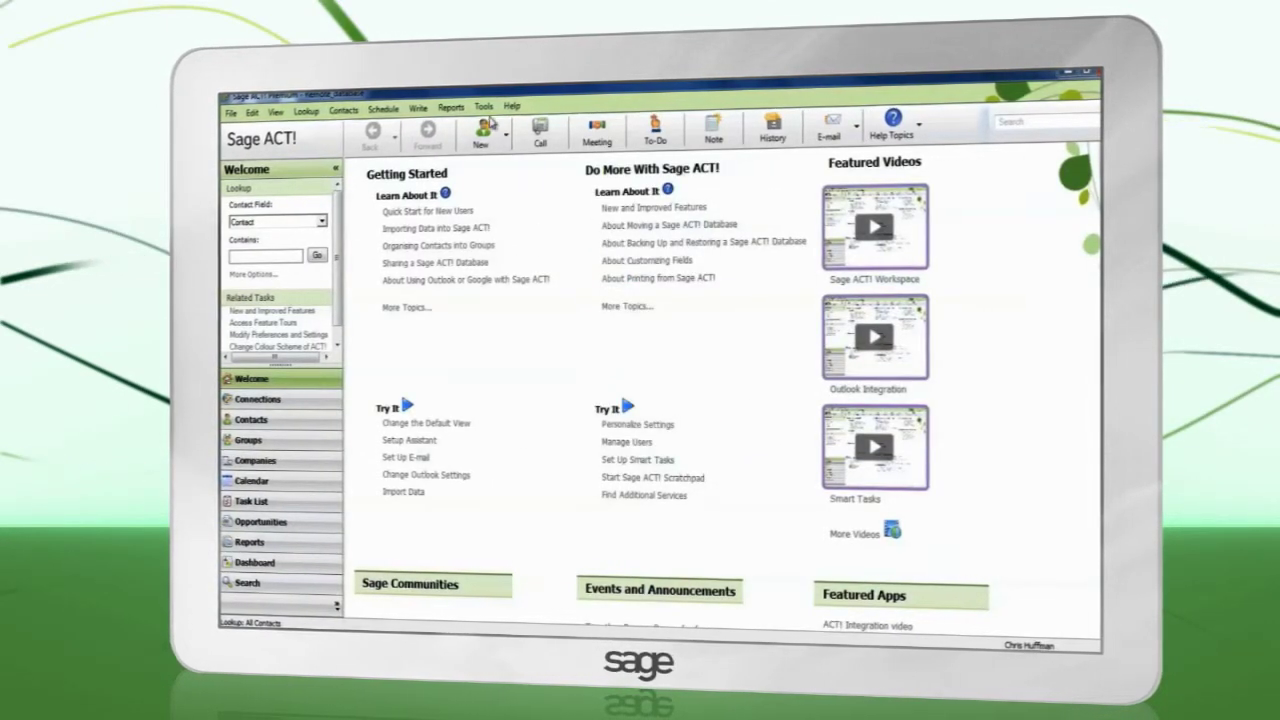
Run Tools > Synchronise Database > Synchronise Now to sync with the main database.
click(484, 107)
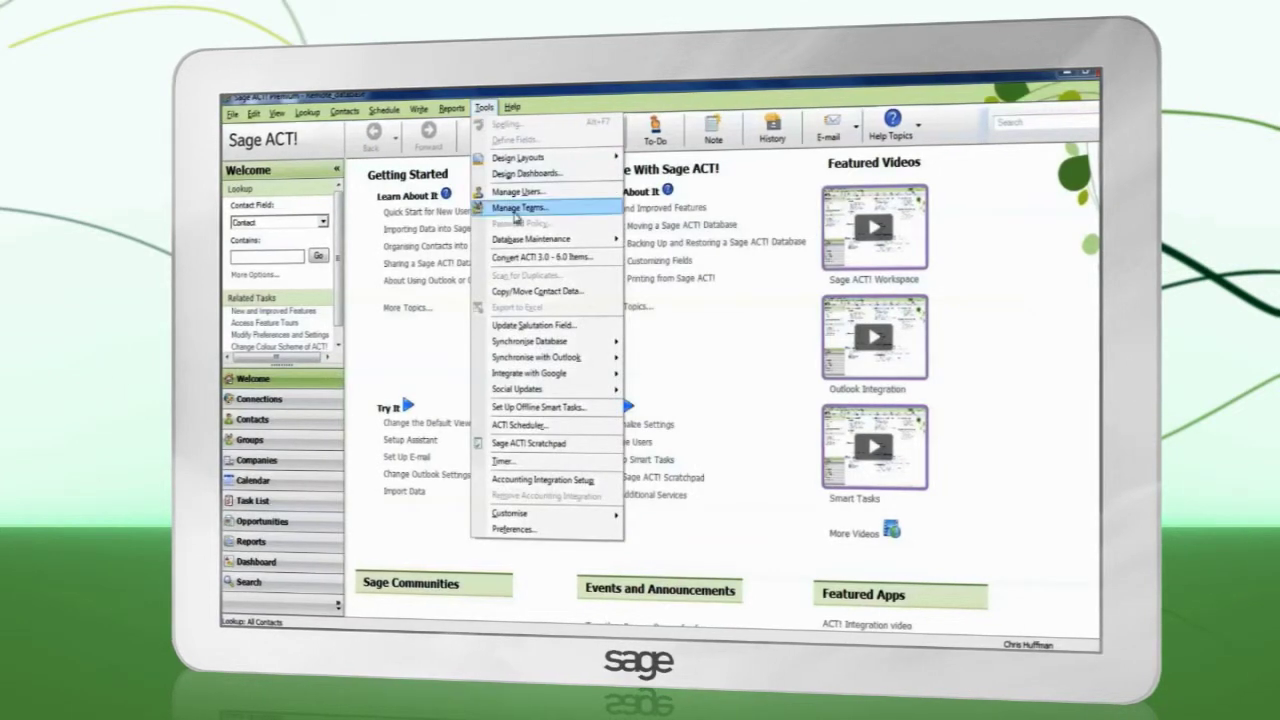
mouse_move(530, 341)
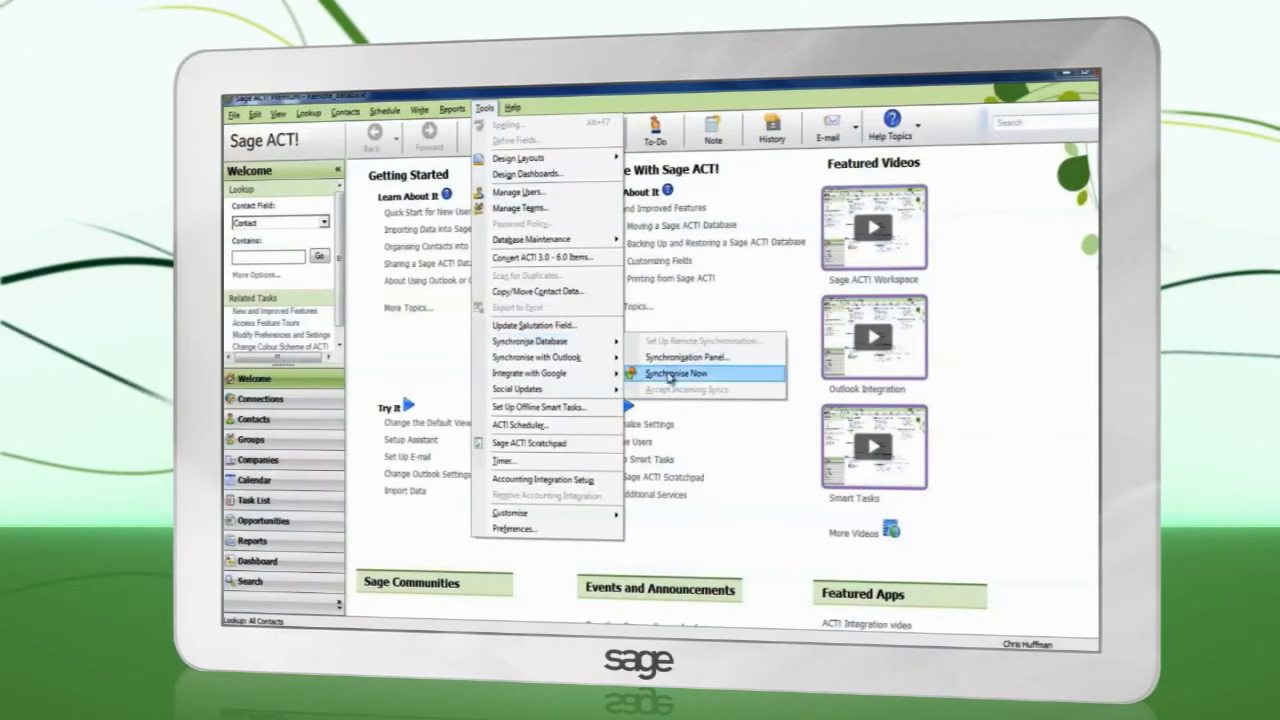
click(672, 372)
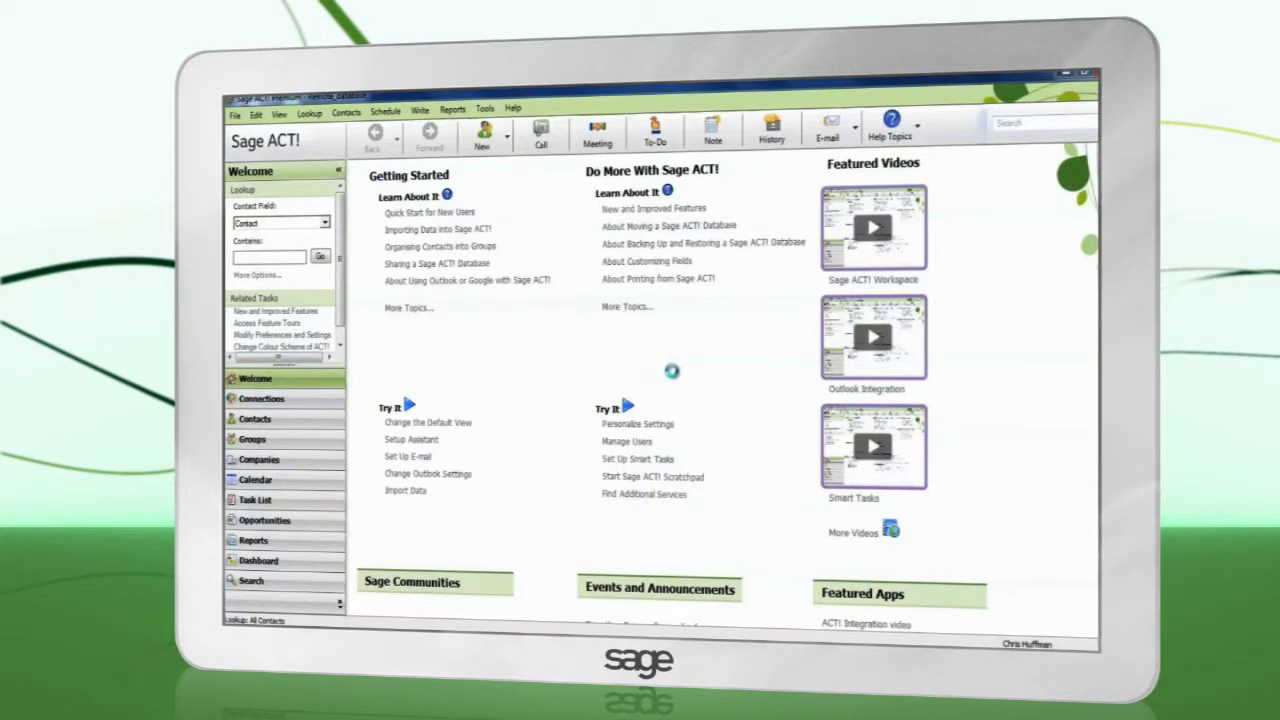